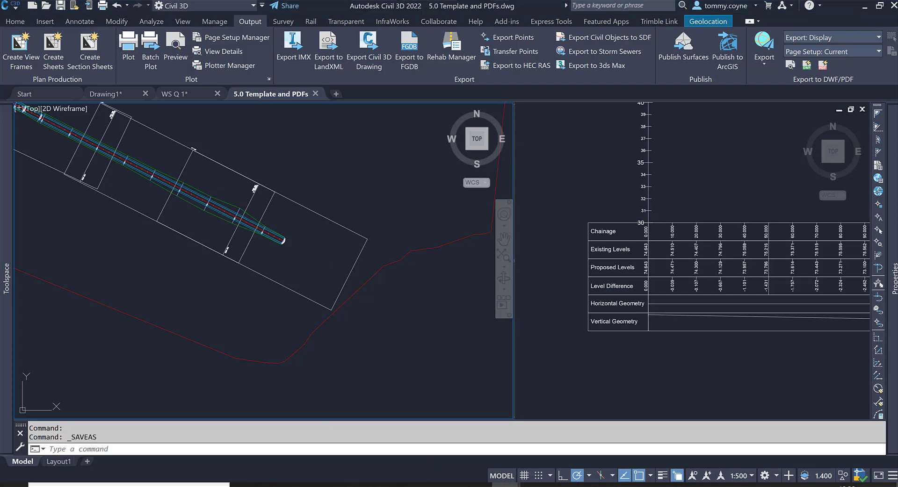
Start Create Sheets and keep VFG - Road 1 - (1) as the view frame group
mouse_move(295, 255)
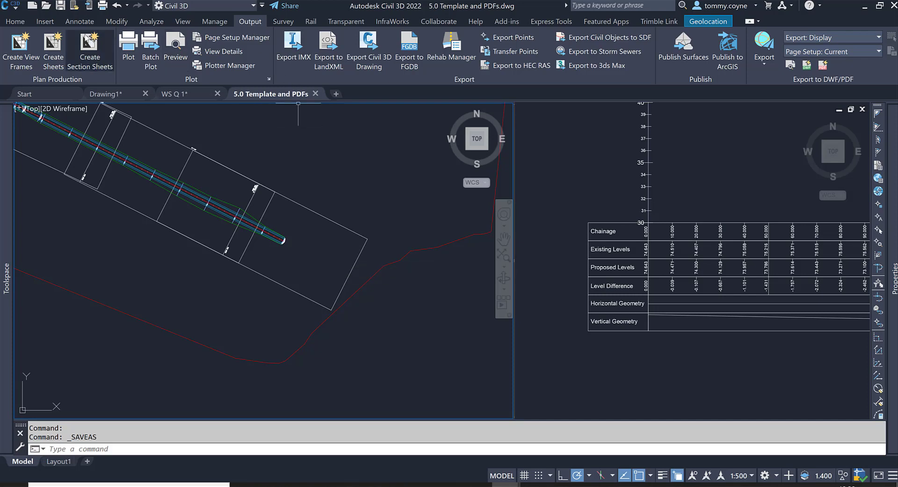
click(52, 53)
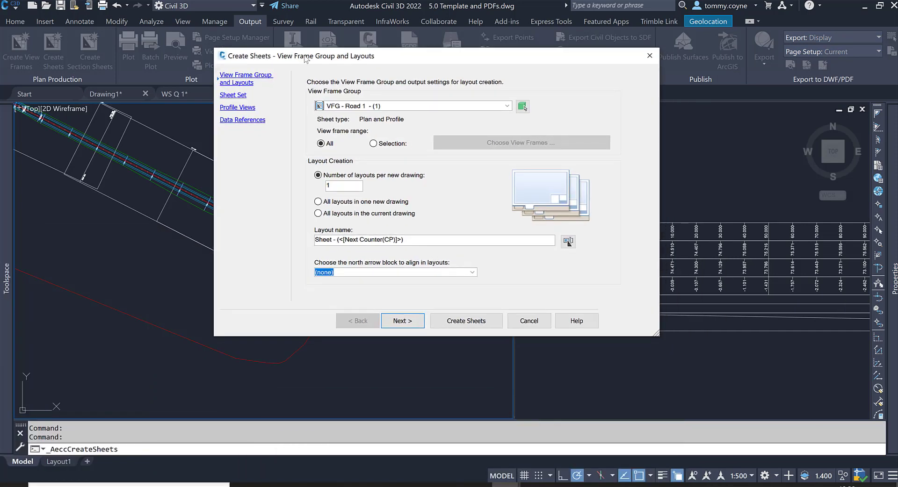
click(448, 108)
click(448, 109)
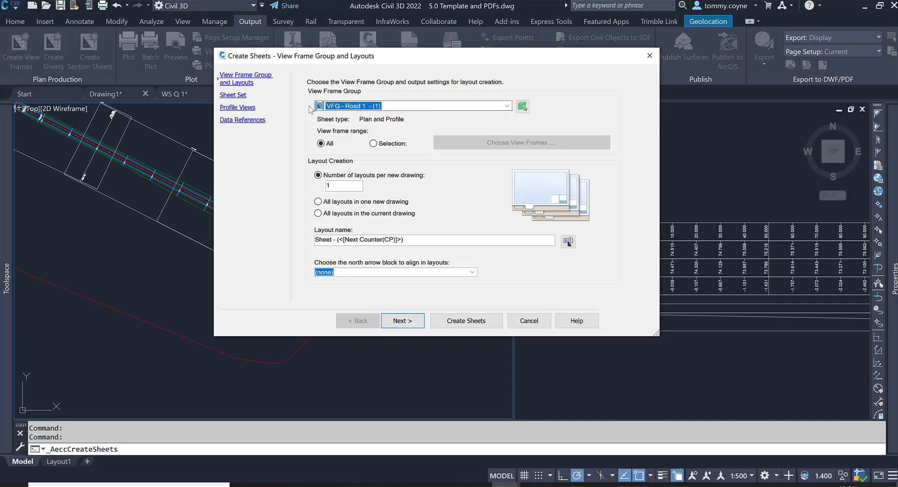
click(392, 107)
click(393, 108)
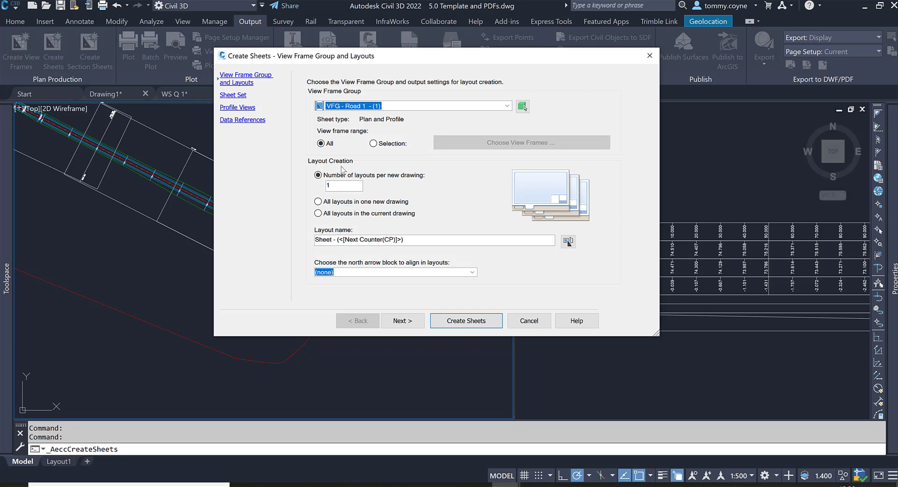
Put all layouts in the current drawing and use the North arrow block
click(319, 214)
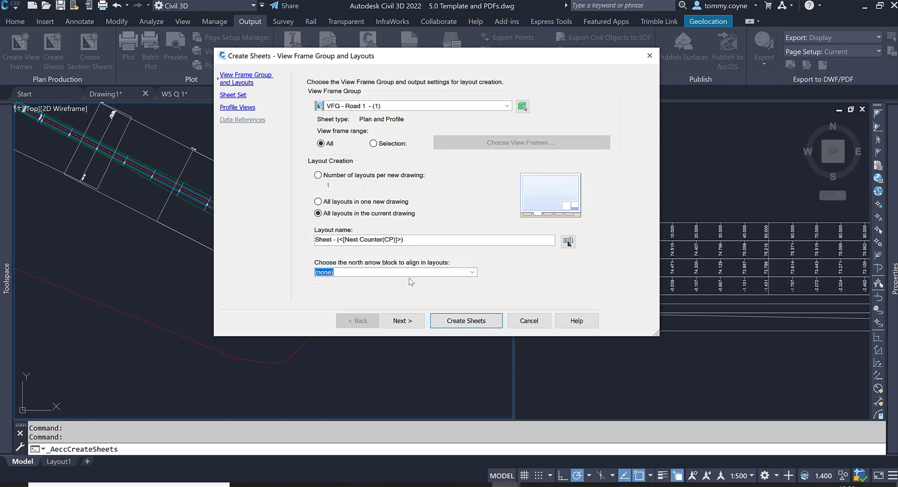
click(472, 273)
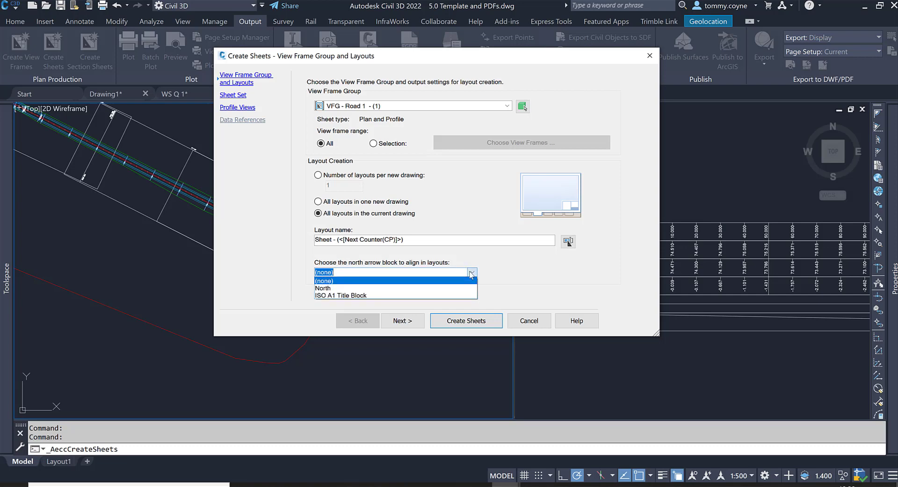
click(330, 289)
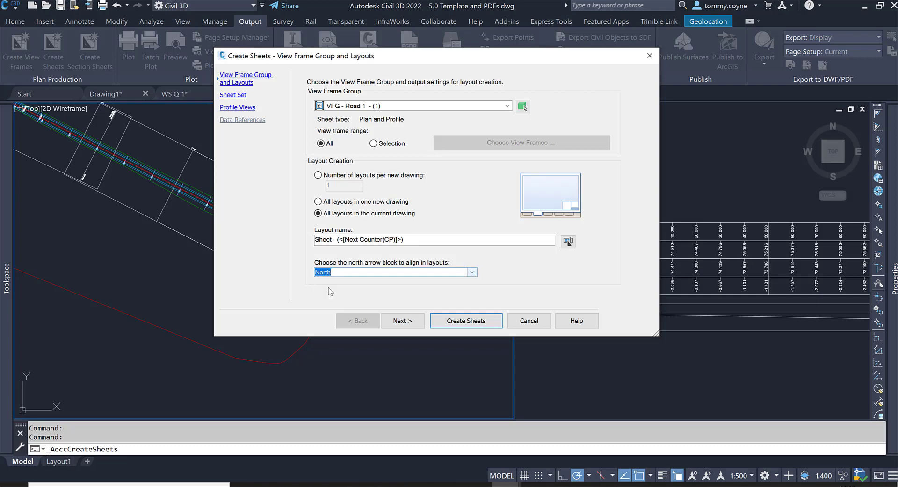
click(396, 322)
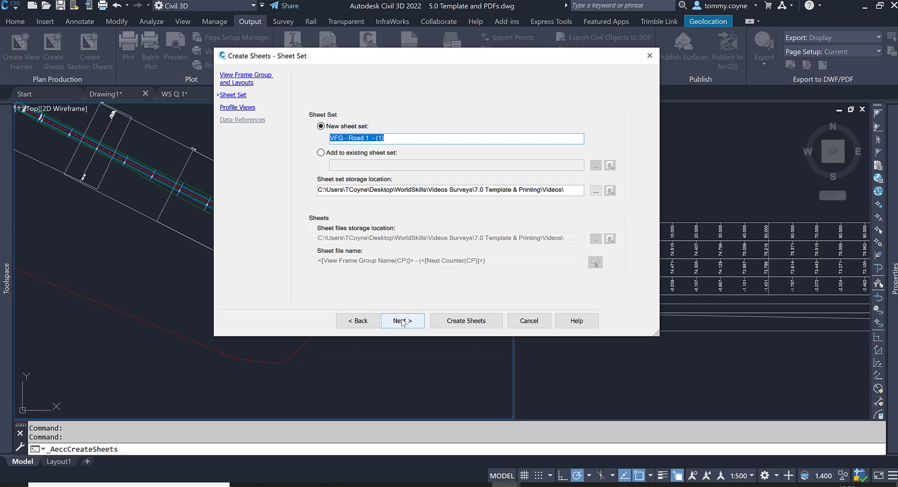
Accept the new sheet set and choose the profile view settings manually in the Profile View Wizard
click(402, 322)
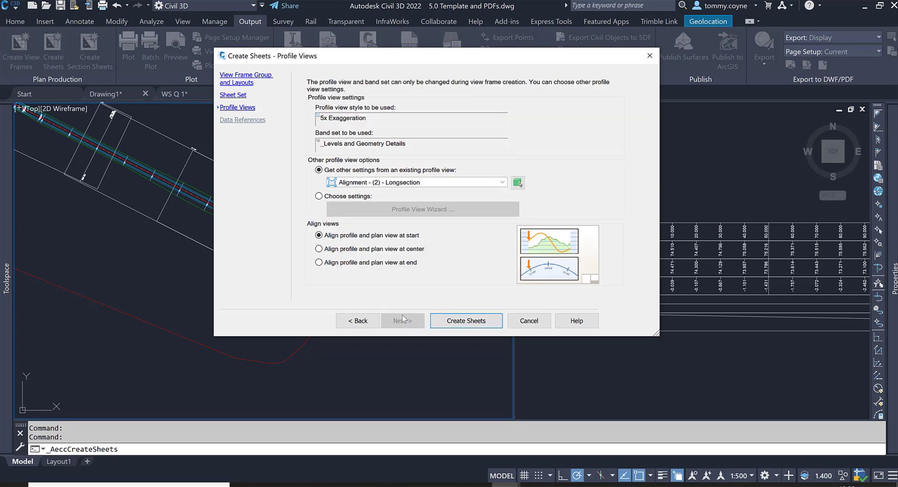
click(319, 197)
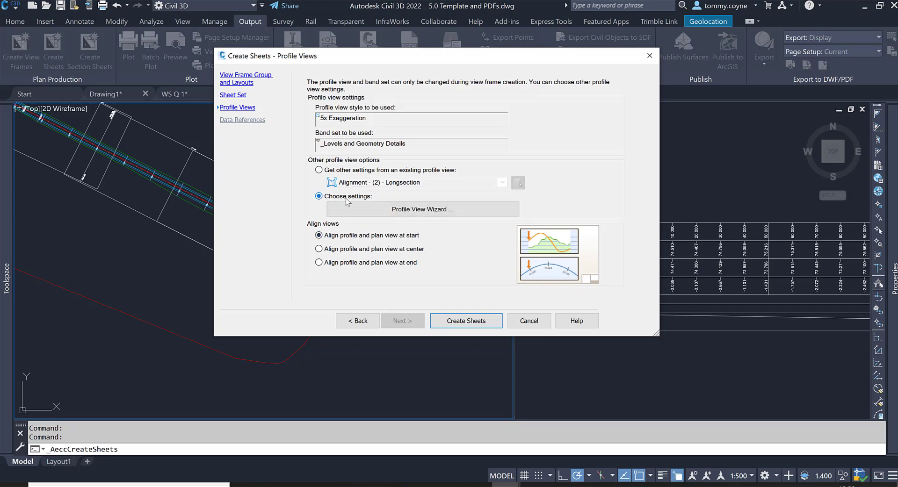
click(412, 211)
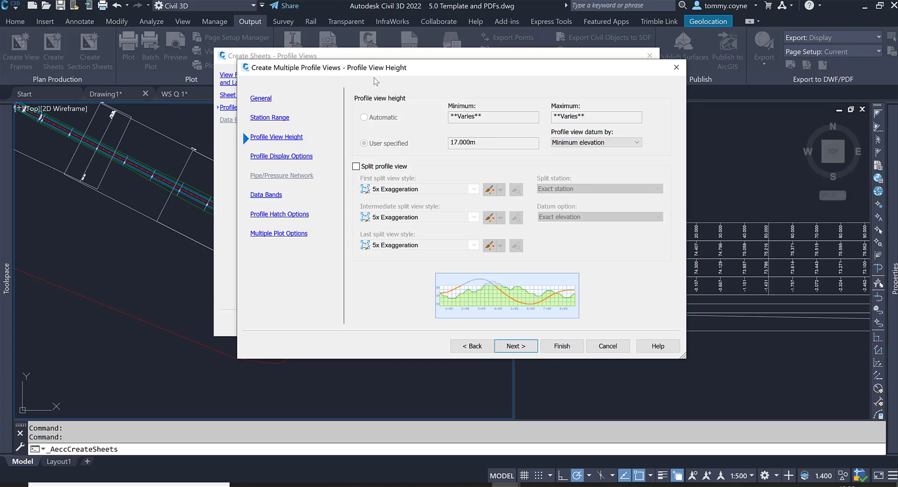
Move the Create Multiple Profile Views dialog left and go to its Data Bands page
drag(401, 71, 336, 71)
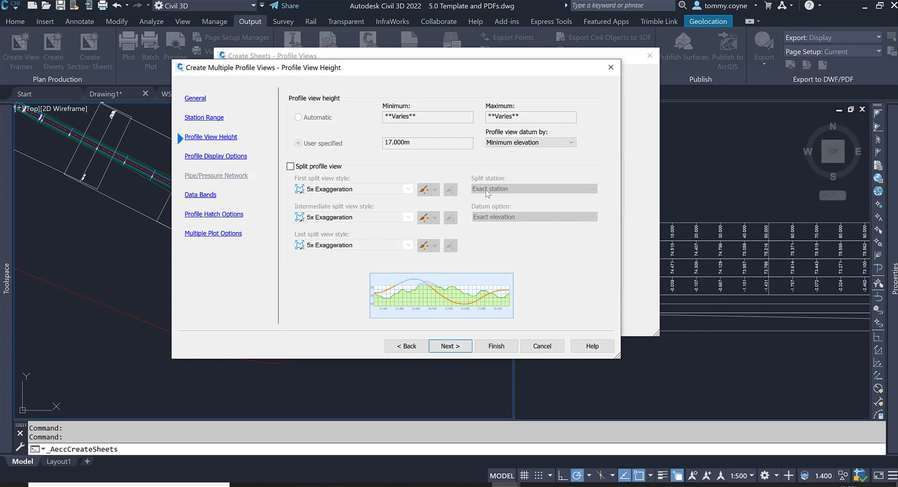
click(203, 198)
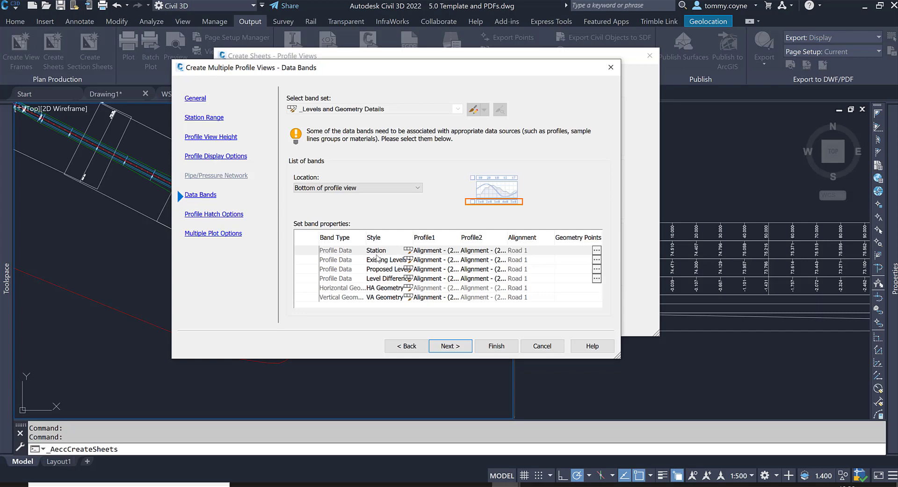
Set Profile1 and Profile2 of the Station and Existing Levels bands to Existing Ground
click(434, 254)
click(435, 254)
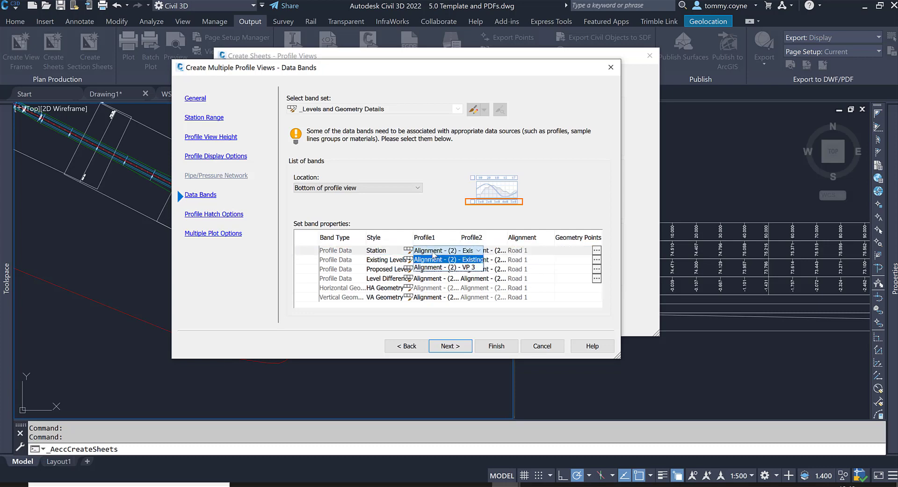
click(434, 259)
click(484, 252)
click(484, 259)
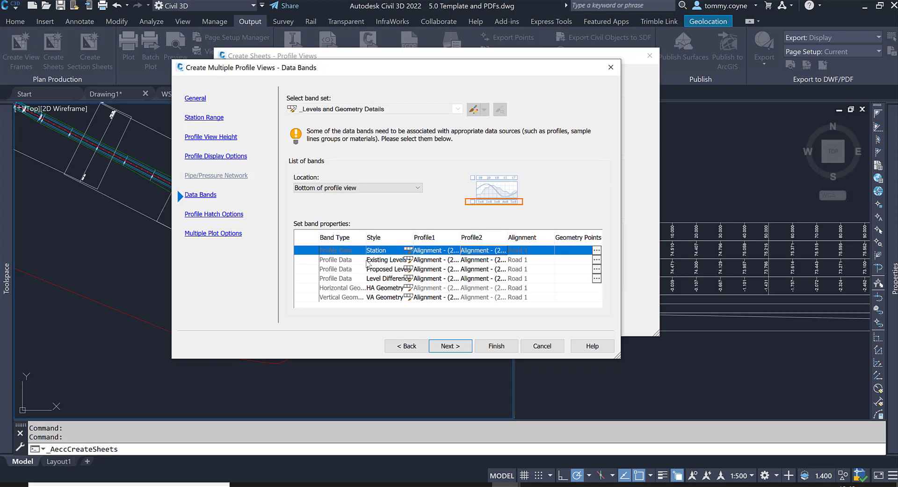
click(308, 260)
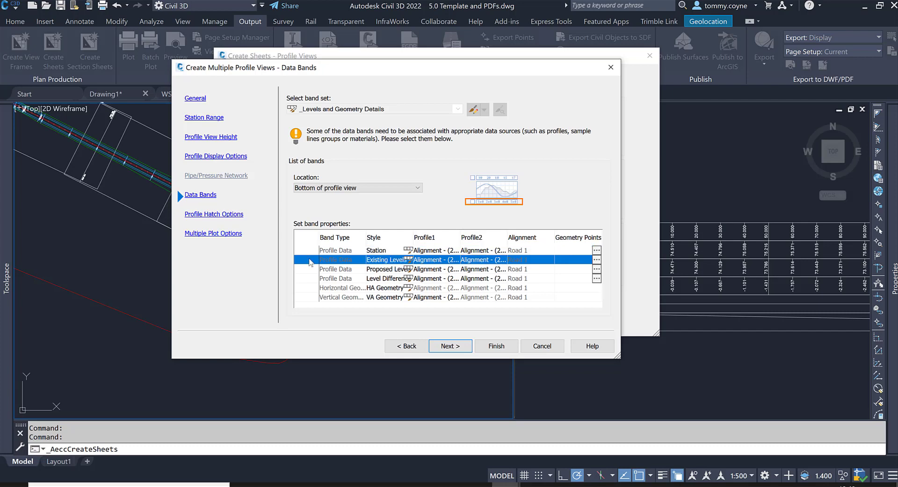
click(443, 260)
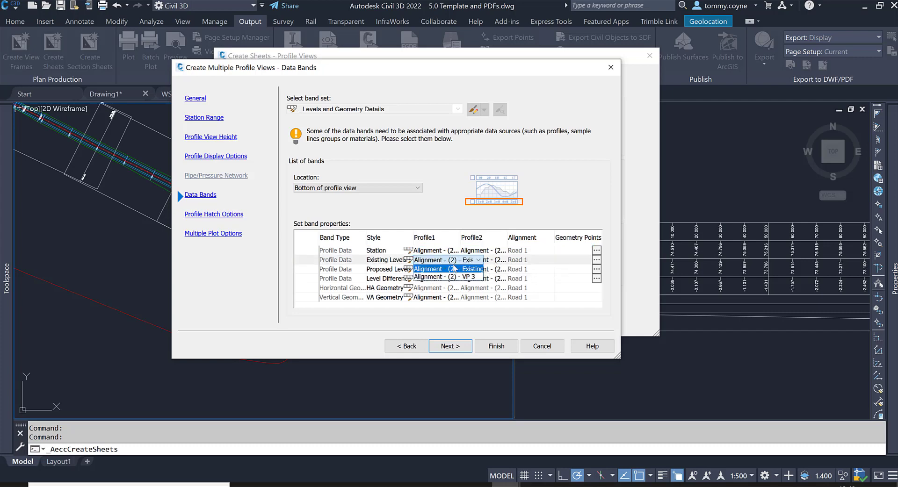
click(468, 270)
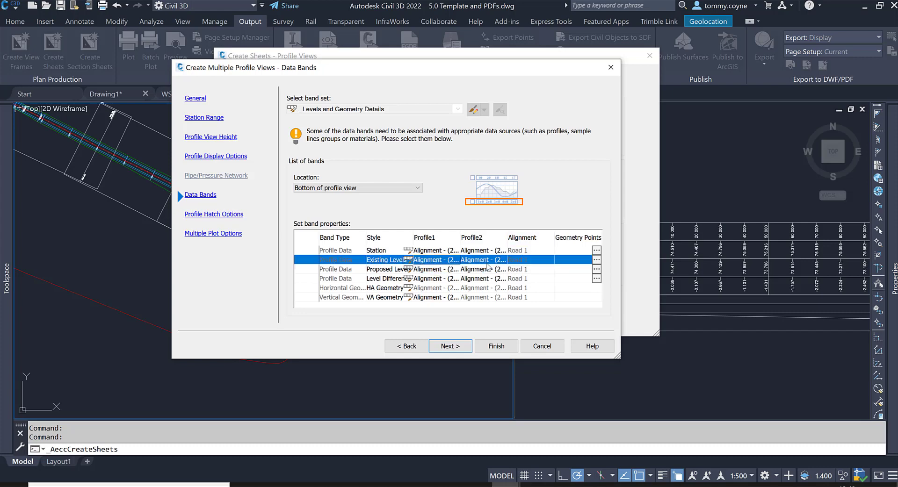
click(486, 261)
click(488, 275)
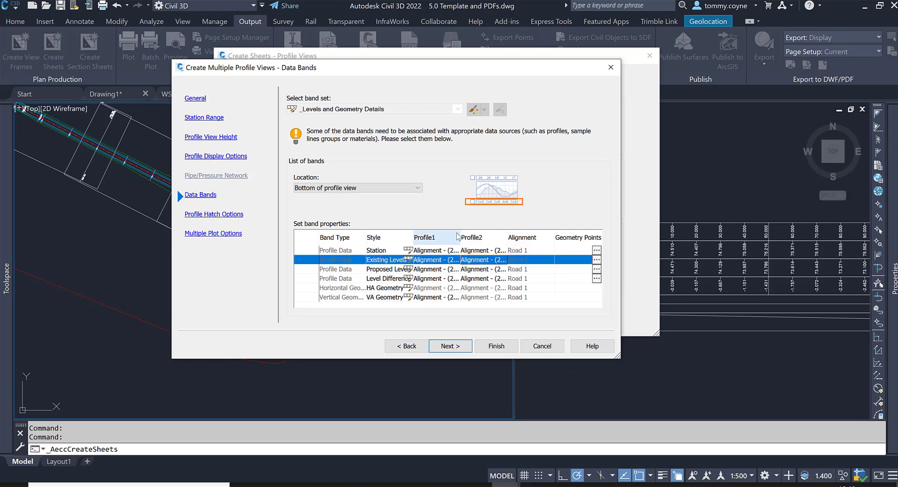
Set both profiles of the Proposed Levels band to VP 3
click(304, 270)
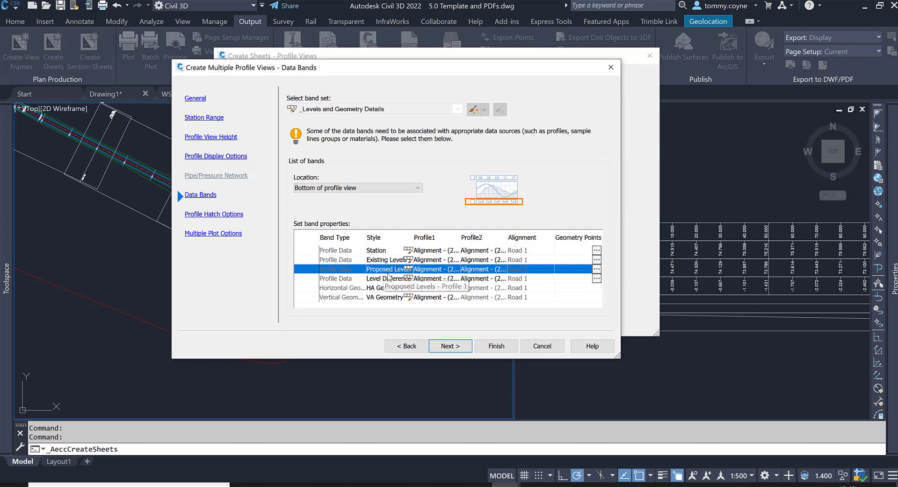
click(447, 273)
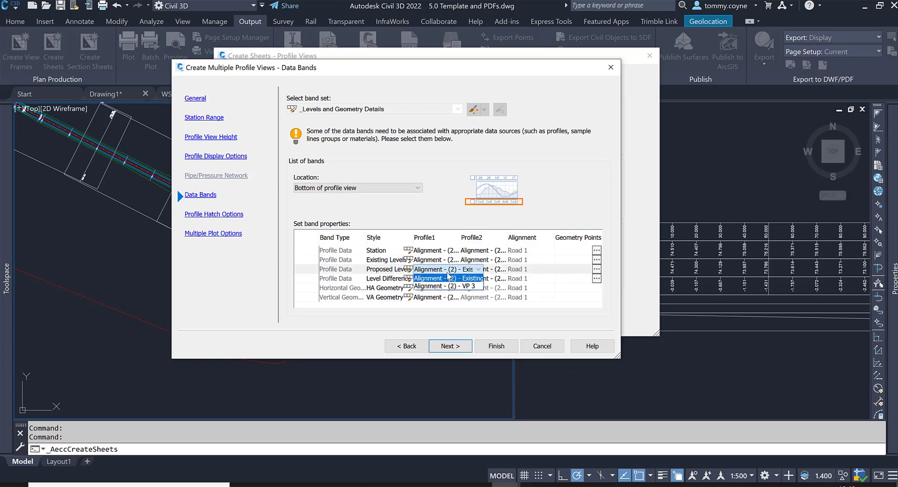
click(449, 271)
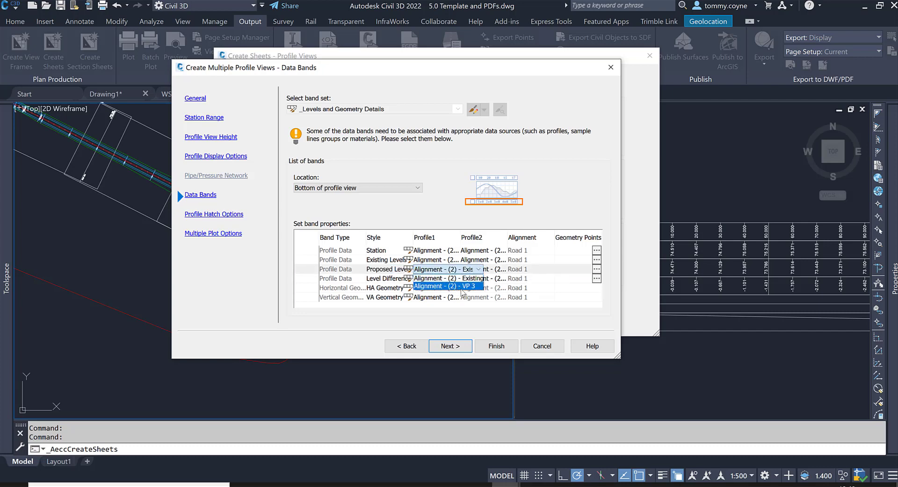
click(460, 290)
click(491, 272)
click(490, 271)
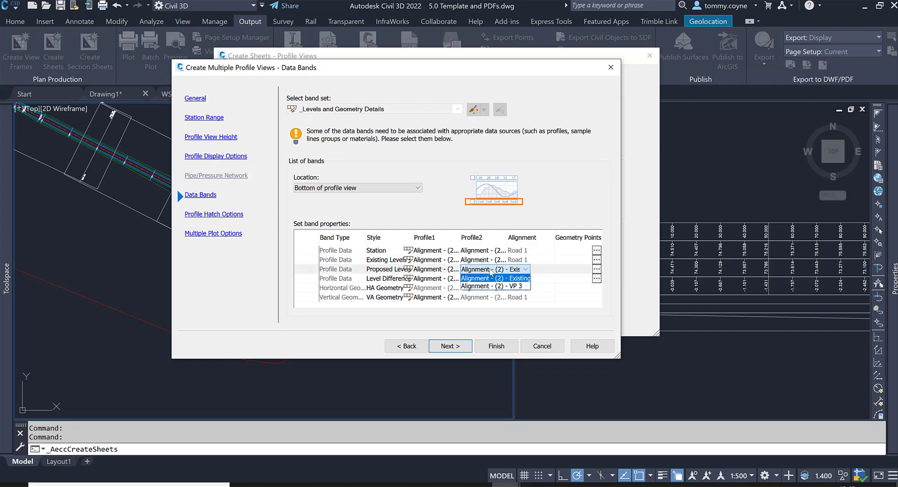
click(494, 287)
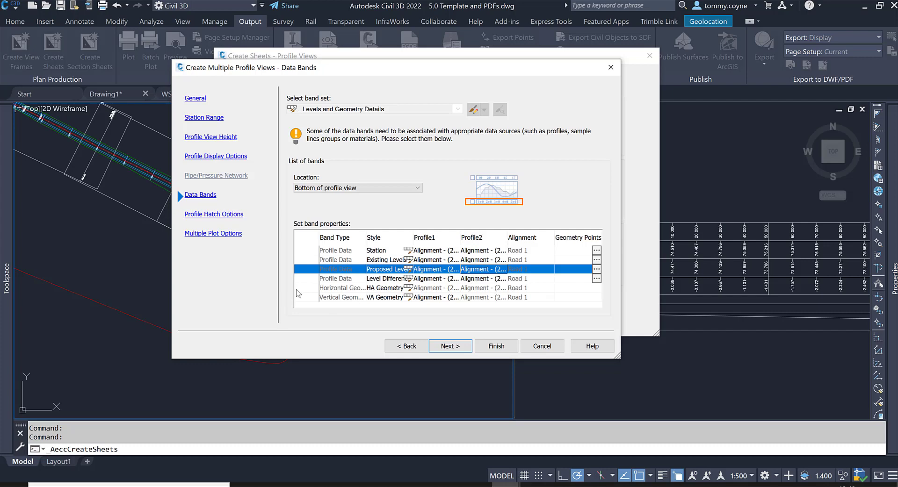
Set the Level Difference and Vertical Geometry bands to VP 3, then finish the profile view settings
click(311, 278)
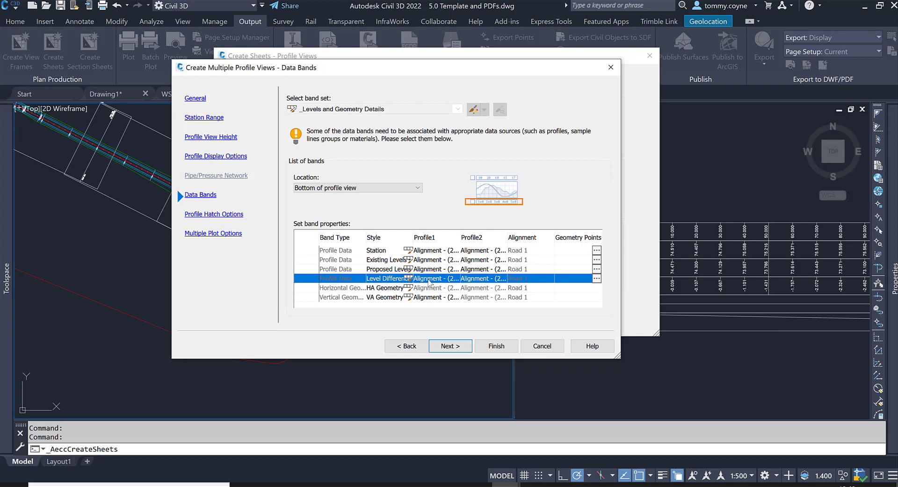
click(453, 278)
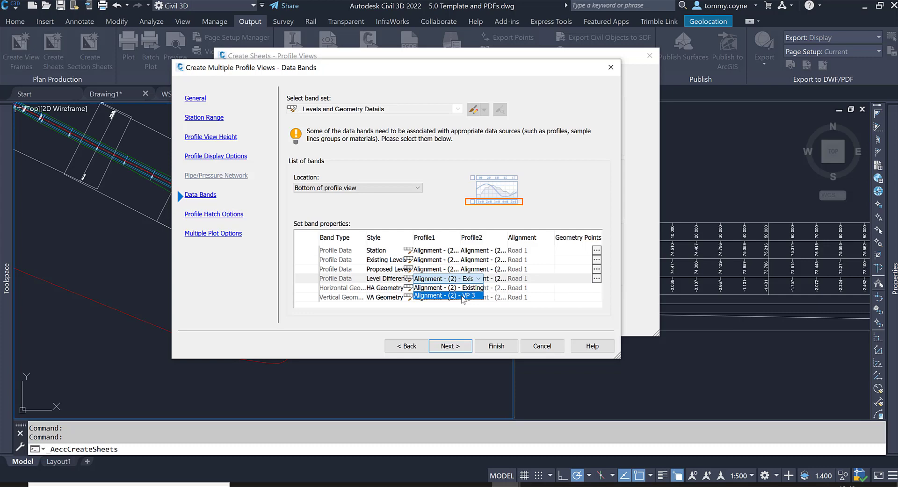
click(463, 295)
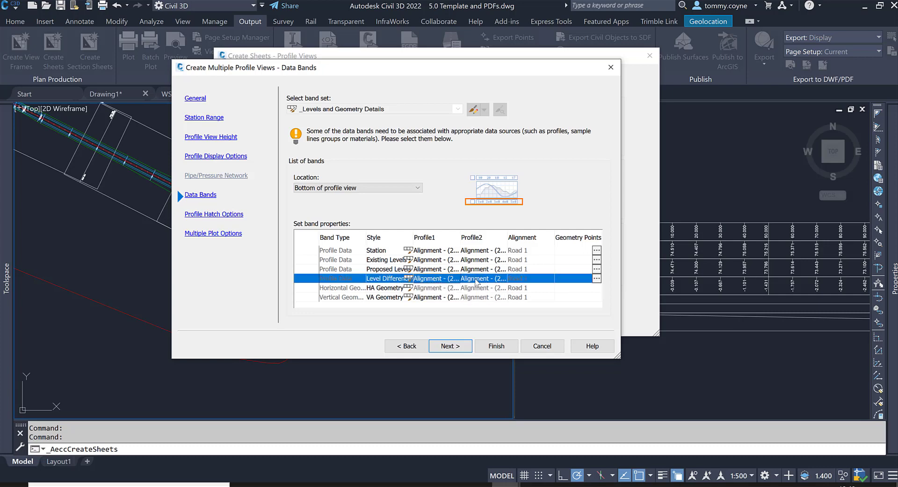
click(475, 280)
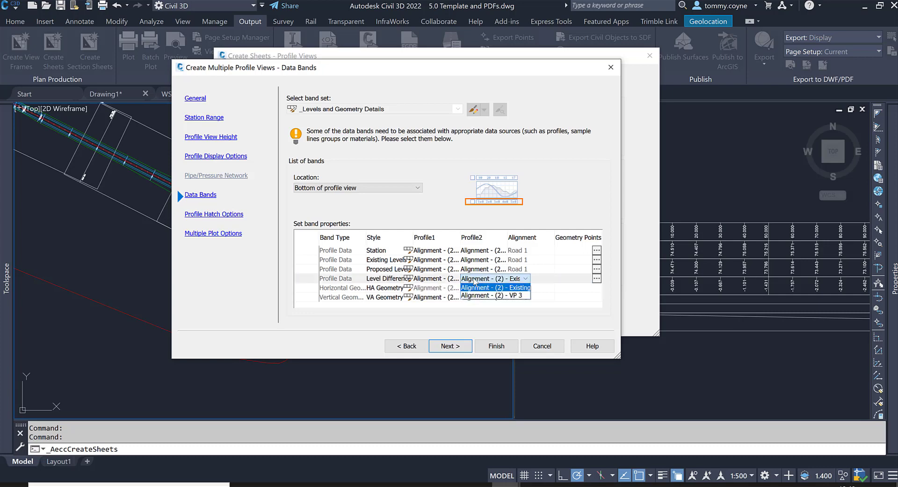
click(513, 294)
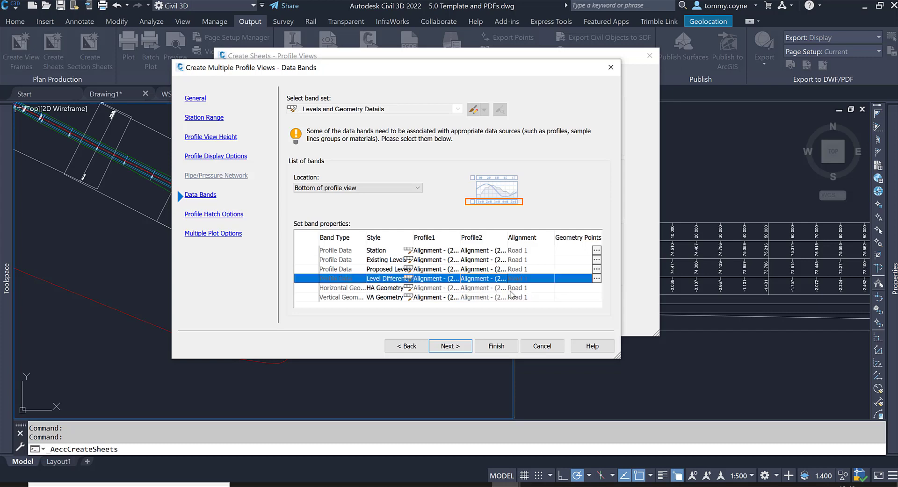
click(308, 299)
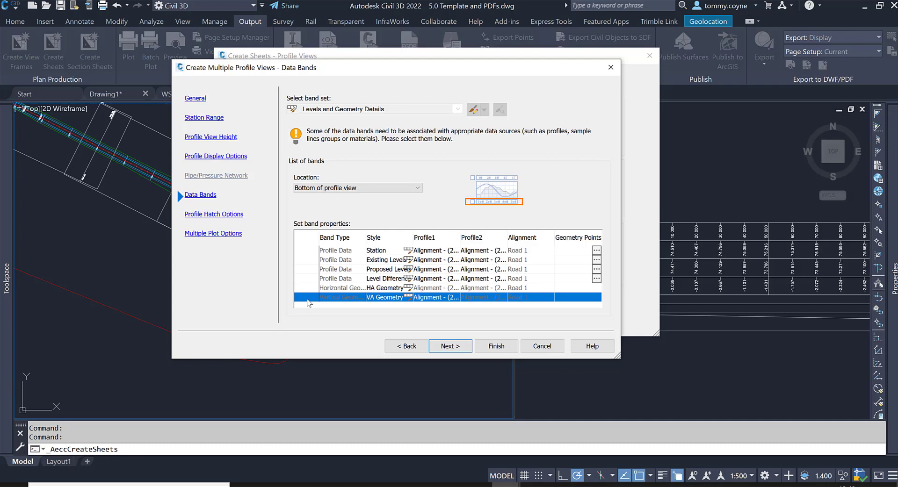
click(453, 298)
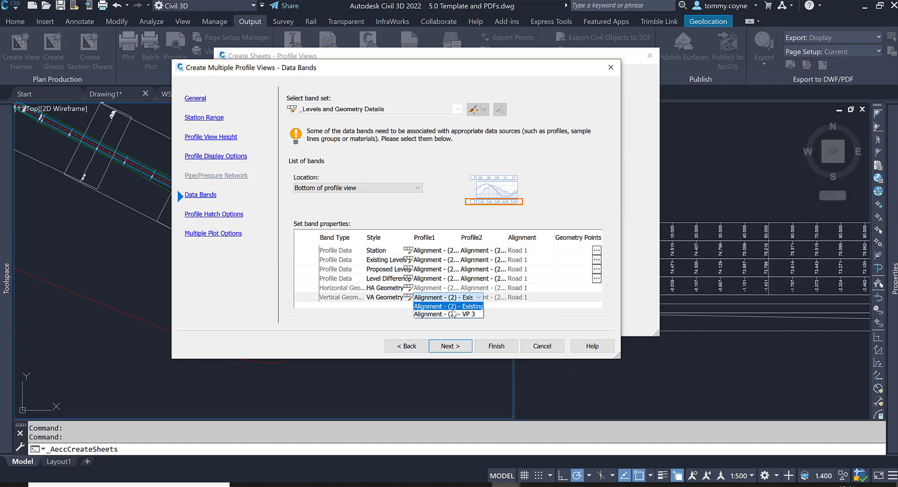
click(453, 314)
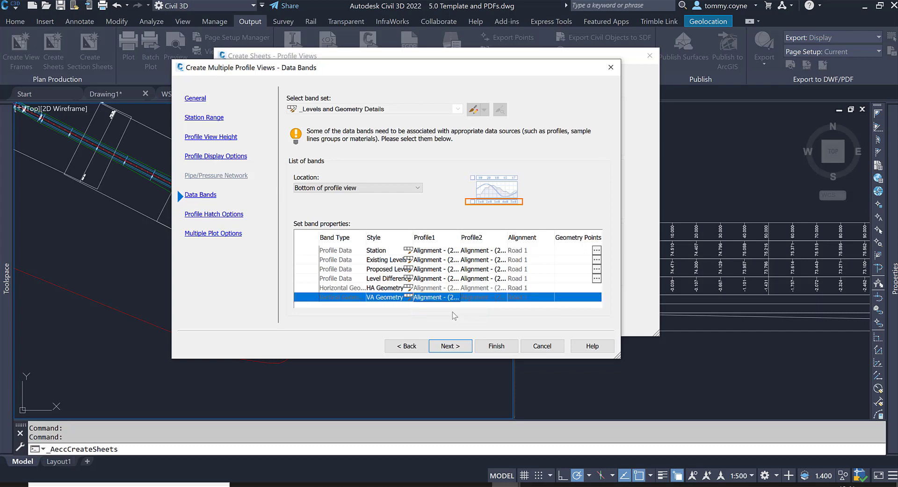
click(496, 348)
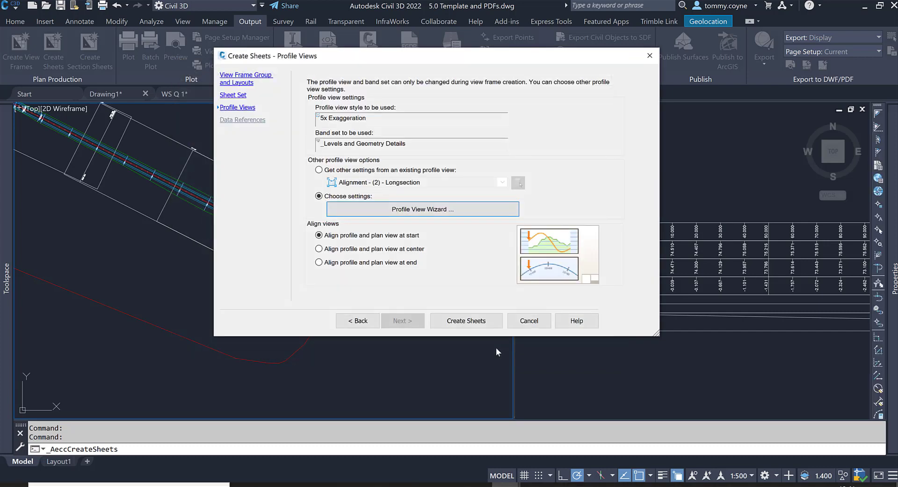
Create the sheets, confirm saving the drawing, and place the profile view origin in empty space
click(468, 323)
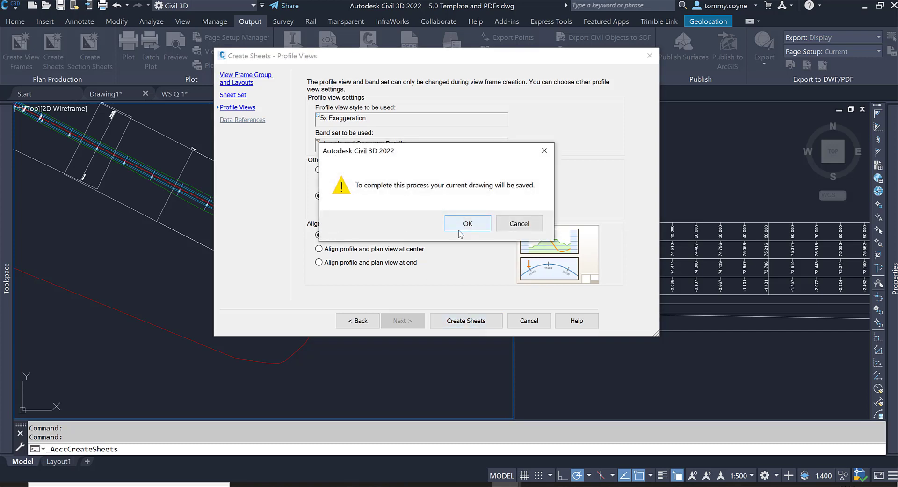
click(459, 229)
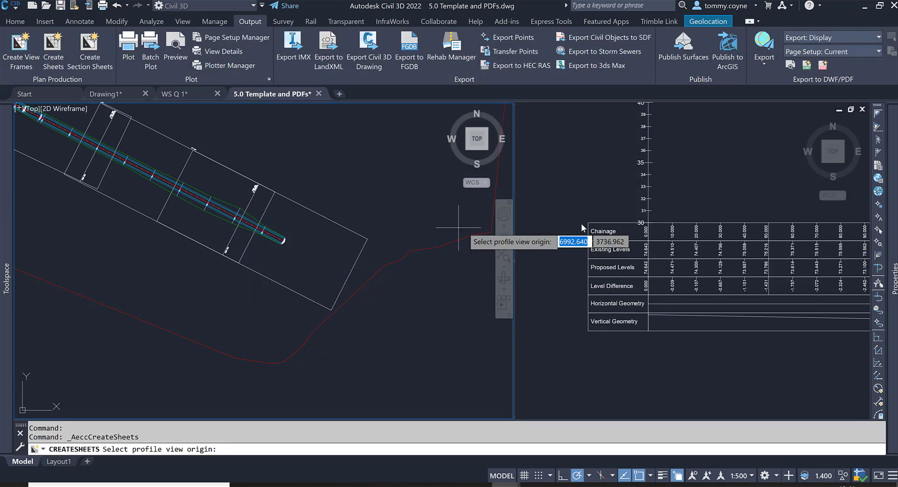
scroll(693, 187, down, 8)
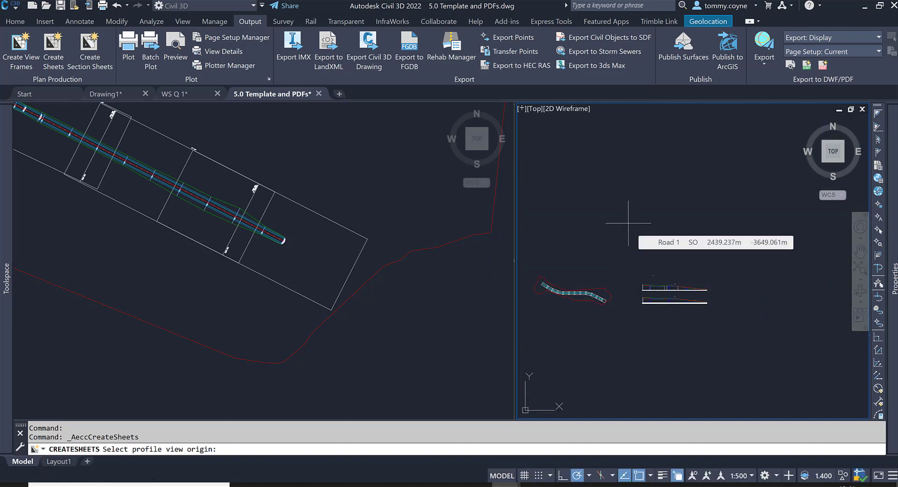
click(629, 223)
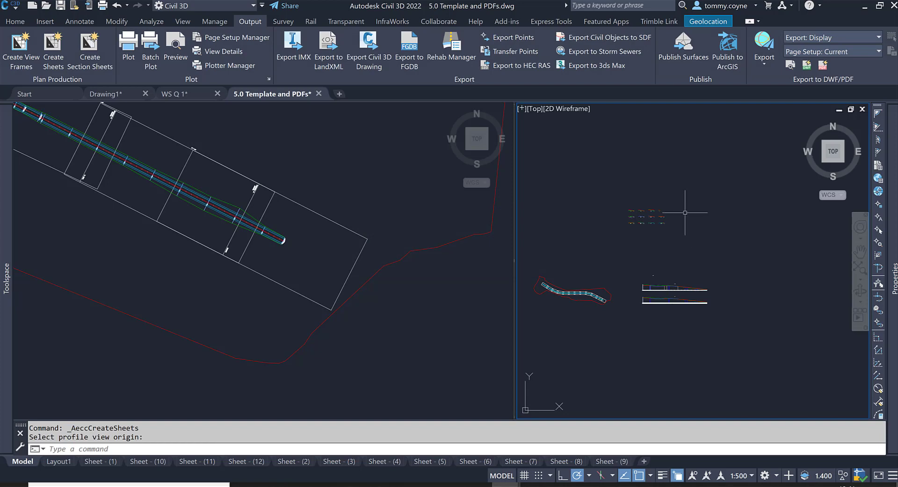
Zoom to the new profile views and regenerate the whole drawing
scroll(631, 211, up, 5)
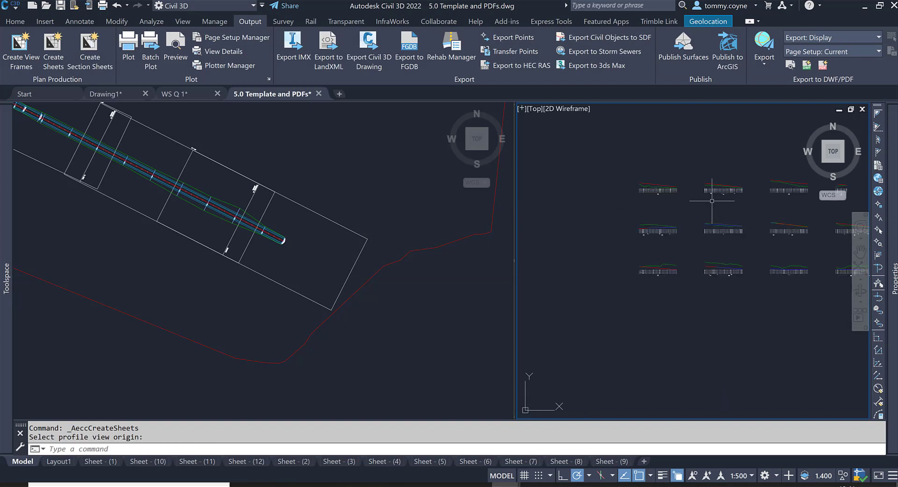
scroll(608, 215, up, 3)
middle_drag(582, 214, 589, 221)
scroll(589, 221, up, 6)
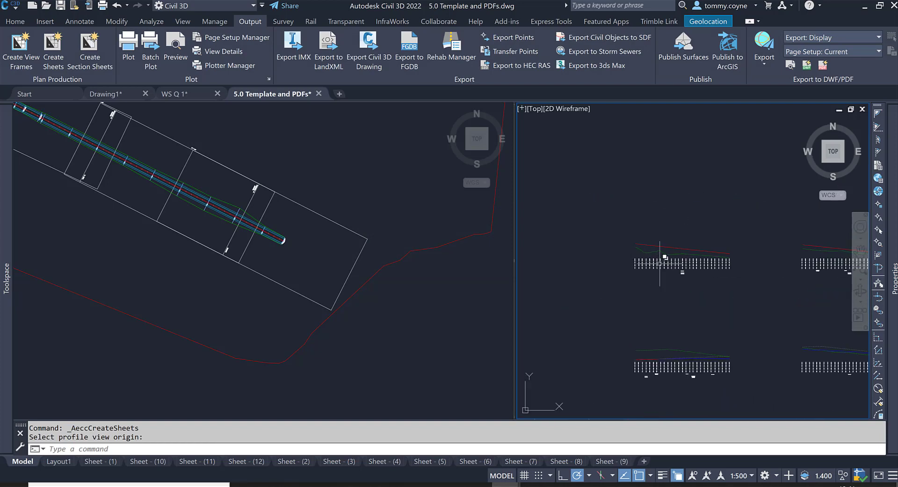
middle_drag(608, 249, 738, 252)
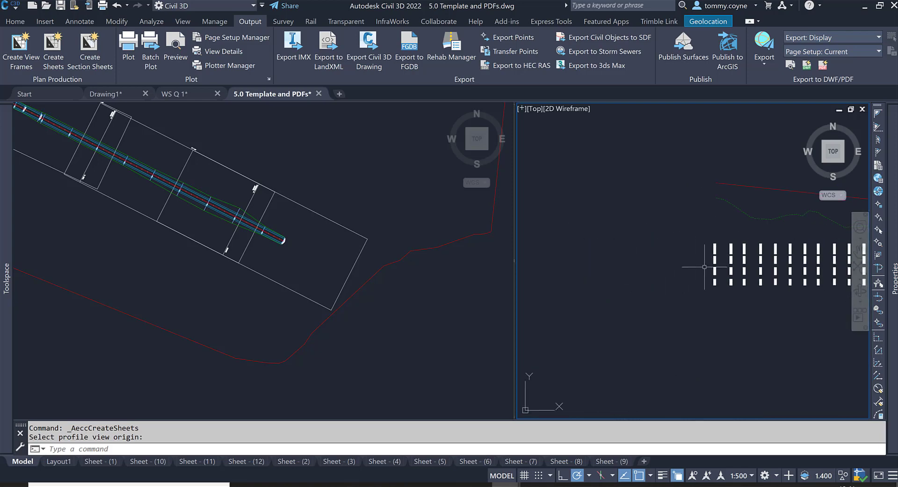
middle_drag(787, 296, 665, 289)
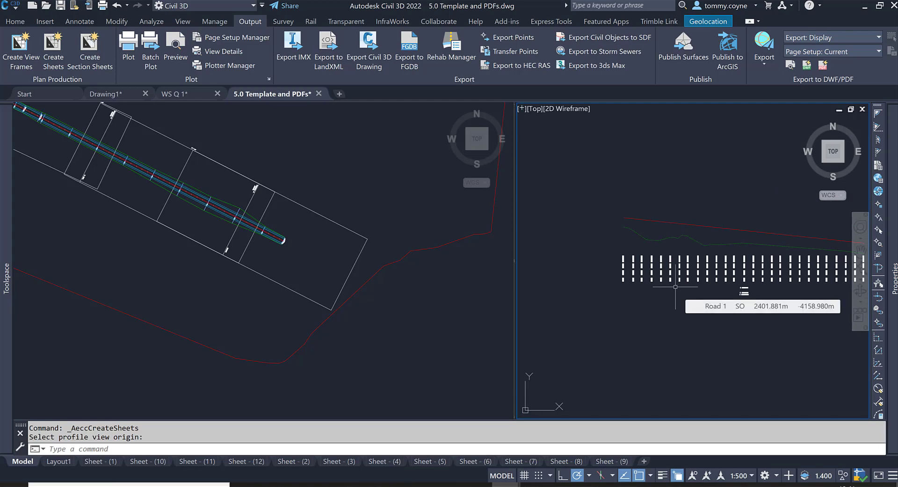
text(REA)
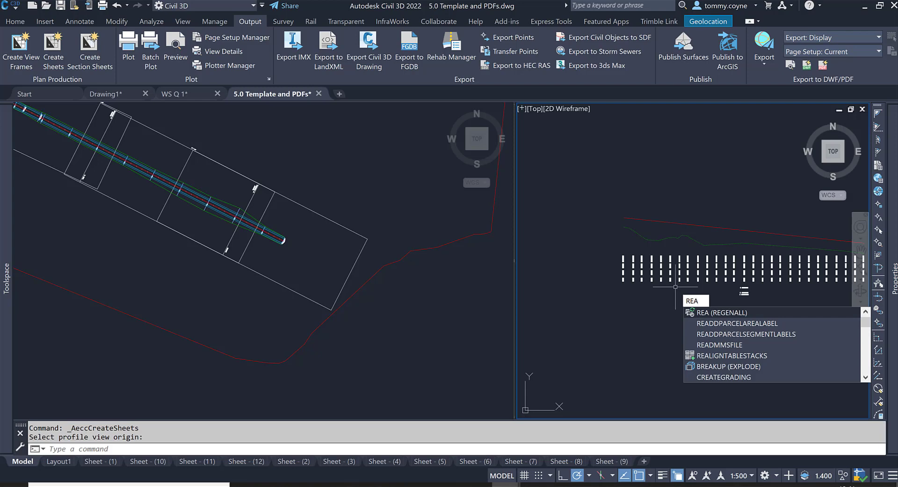
key(Return)
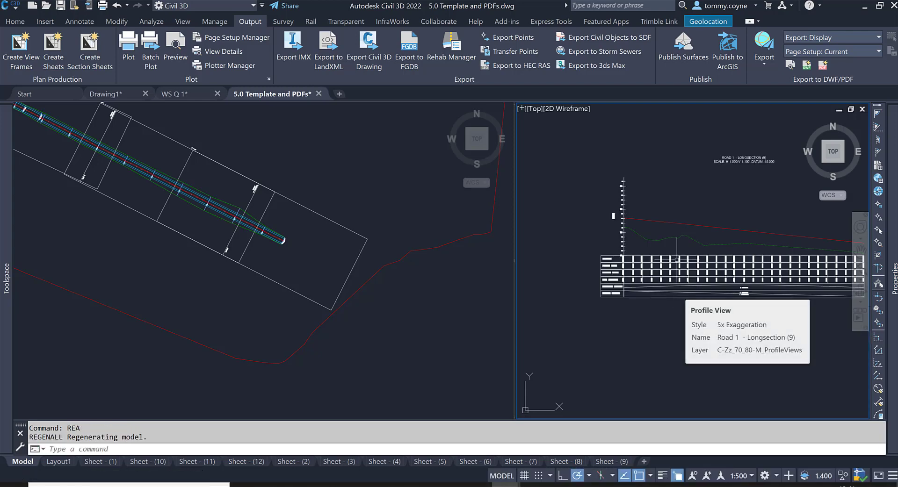
scroll(676, 256, down, 4)
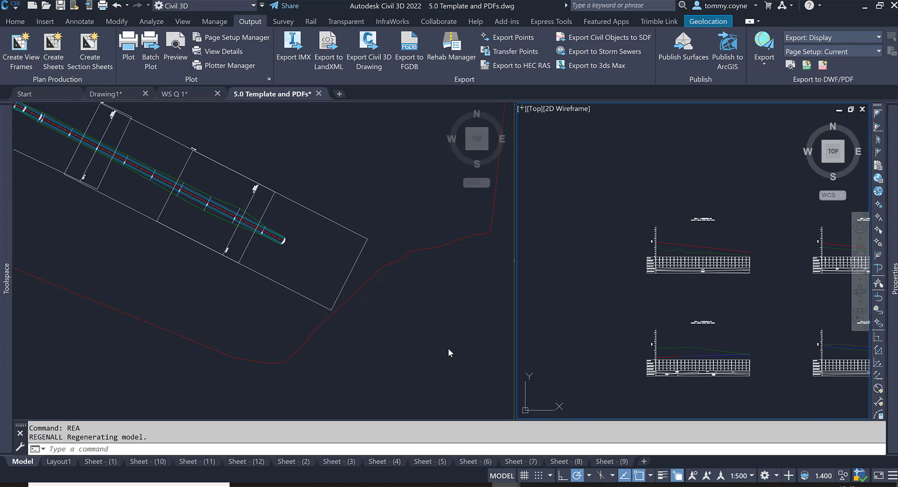
Open the Sheet Set Manager with SHEETSET and open the 1 - Sheet - (1) layout
text(sheetset)
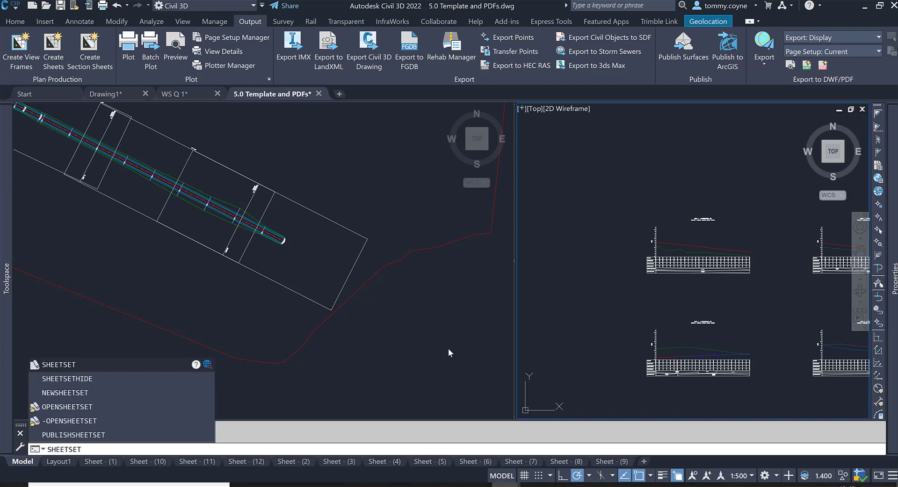
key(Return)
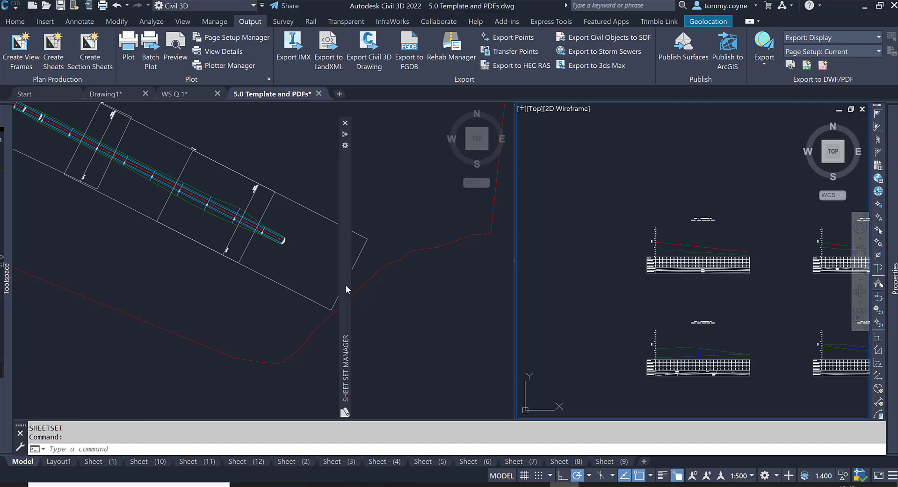
mouse_move(346, 286)
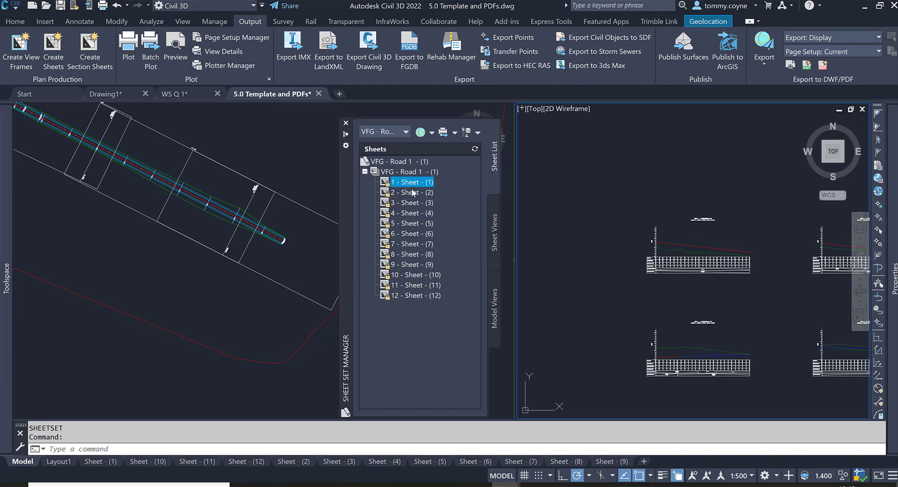
click(413, 204)
mouse_move(414, 185)
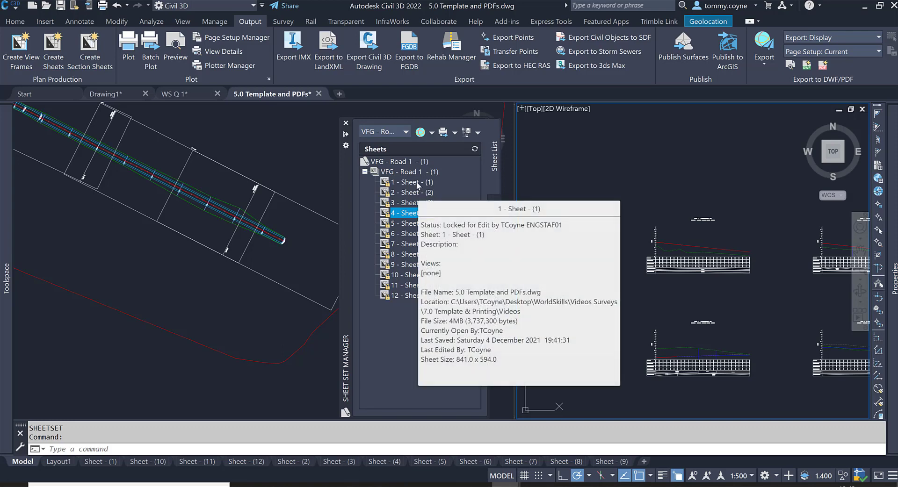
double_click(416, 182)
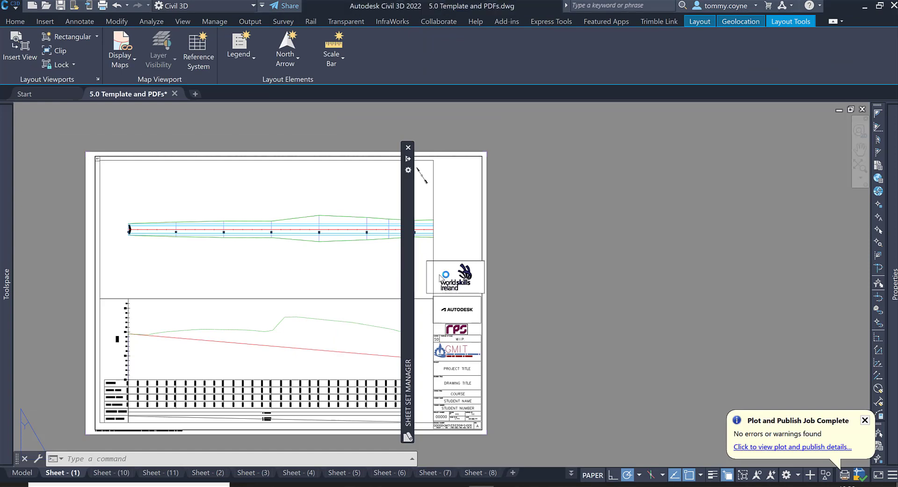
Centre the Sheet (1) layout in the view and activate its lower profile viewport
mouse_move(412, 261)
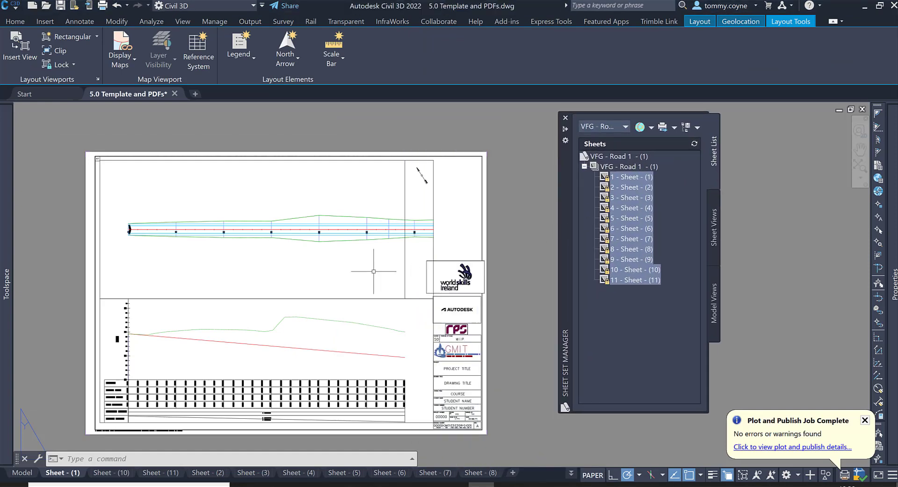
scroll(374, 259, down, 2)
middle_drag(375, 259, 424, 198)
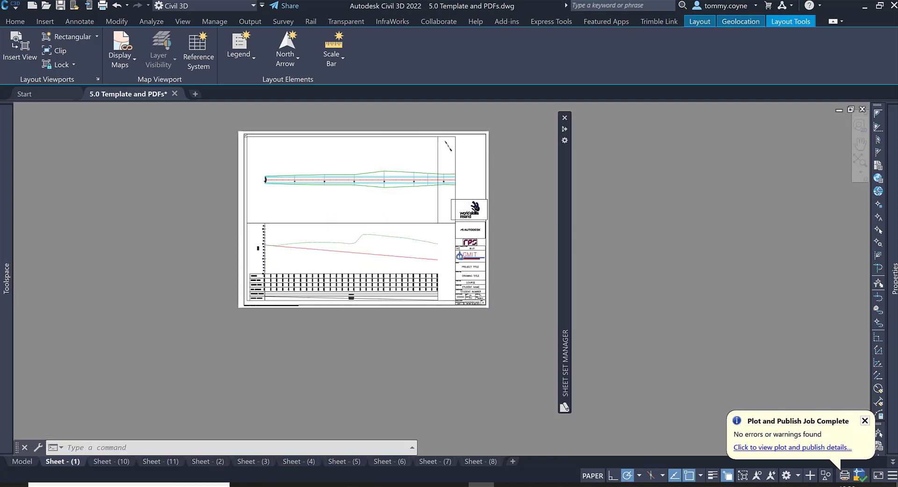
middle_drag(384, 232, 377, 213)
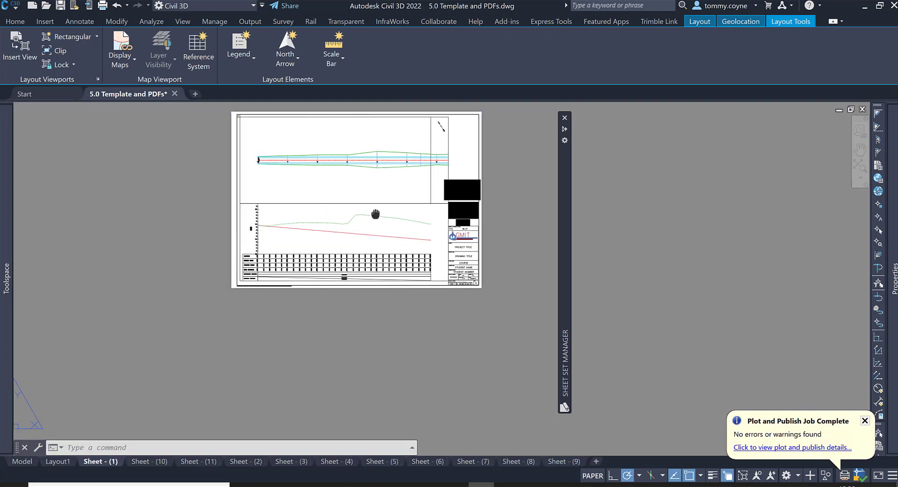
scroll(327, 262, up, 3)
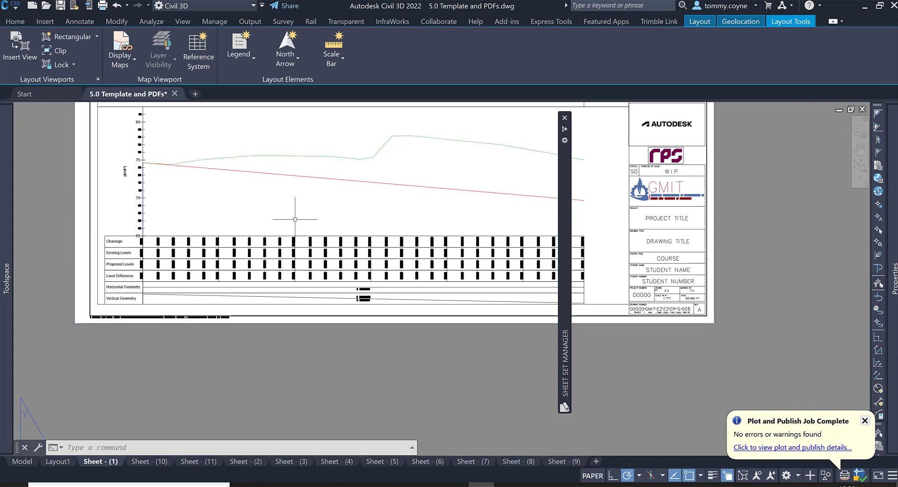
scroll(296, 213, down, 2)
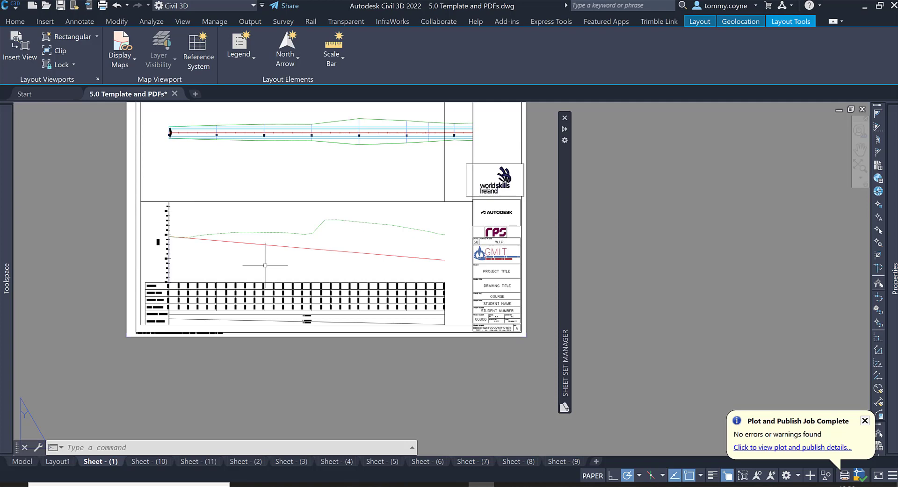
double_click(265, 265)
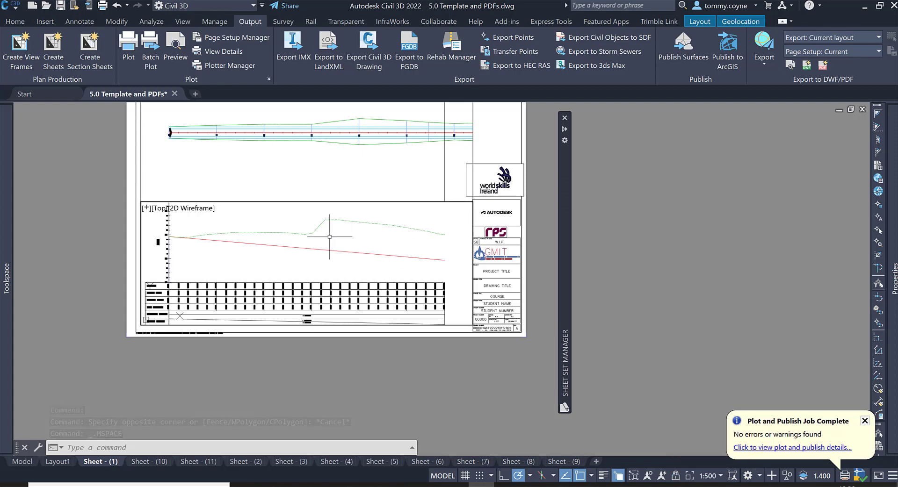
Nudge the profile up in the viewport, lock the viewport, and return to the Model tab
middle_drag(324, 259, 324, 250)
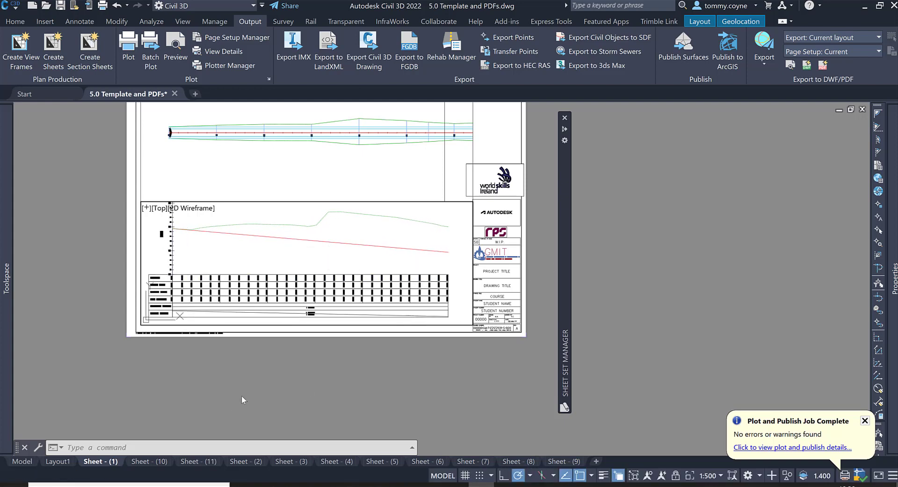
click(676, 476)
middle_drag(305, 370, 289, 421)
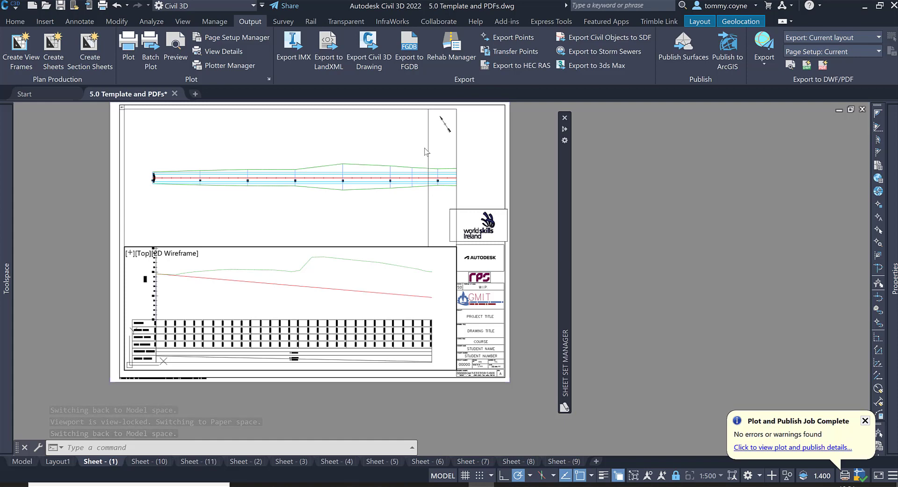
mouse_move(29, 464)
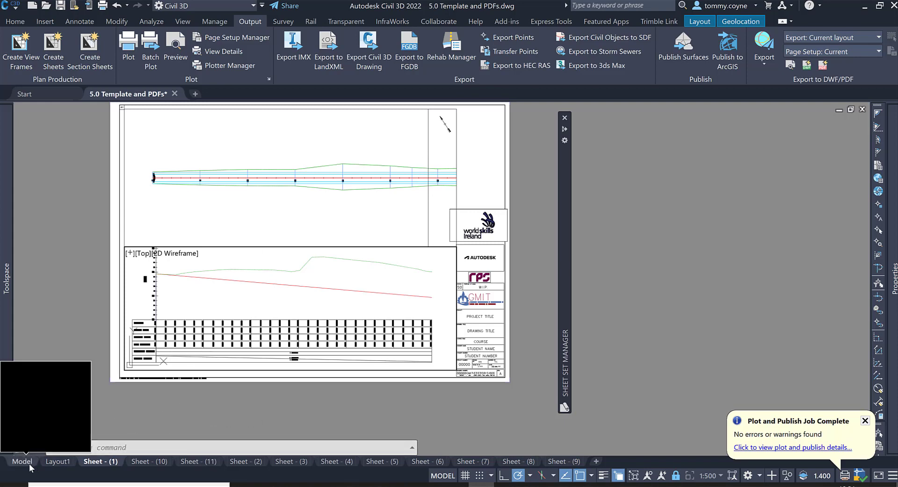
click(24, 463)
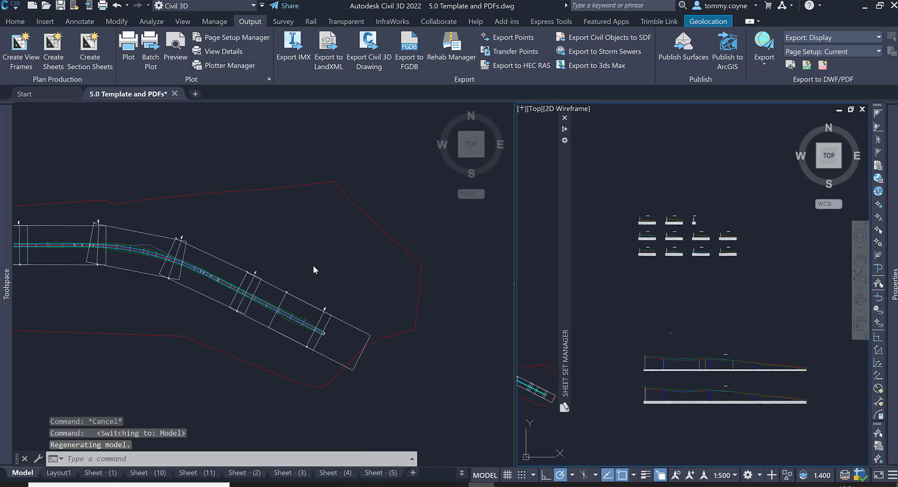
Pan the left model viewport along the corridor and select the match line label group
click(344, 258)
scroll(308, 340, up, 4)
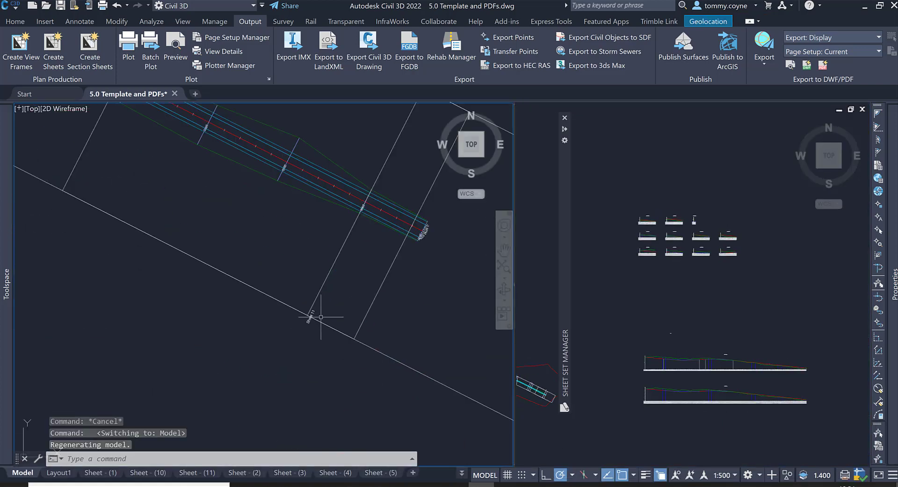
middle_drag(309, 317, 258, 408)
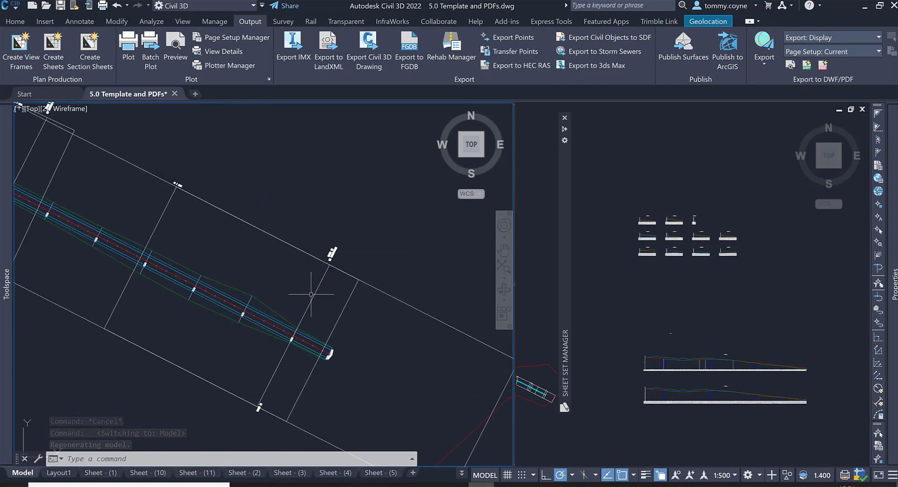
click(333, 253)
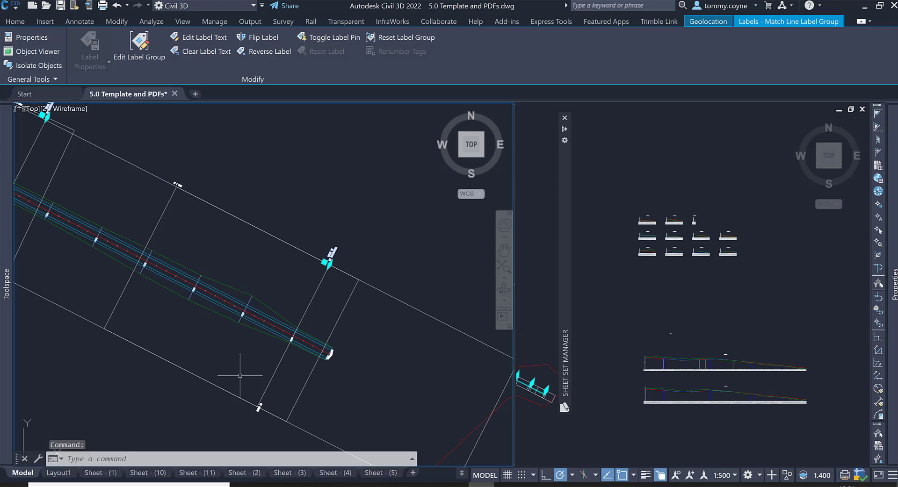
mouse_move(240, 376)
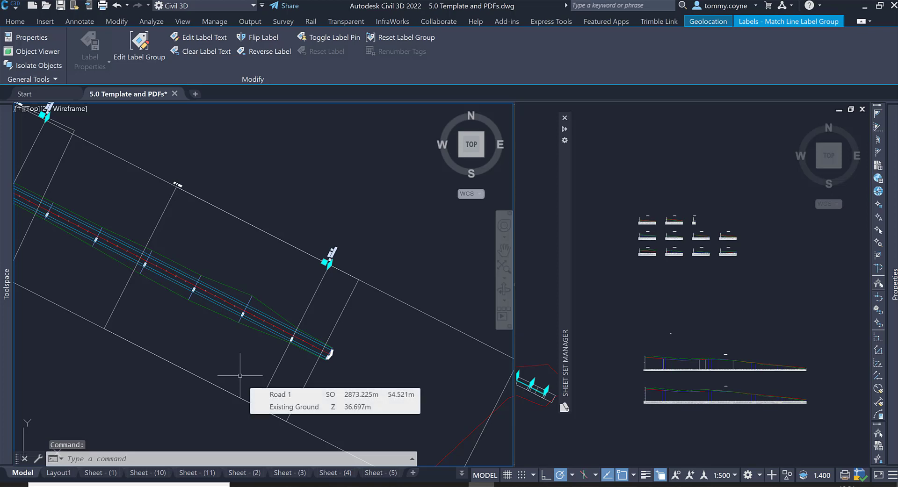
scroll(300, 361, up, 4)
scroll(201, 309, down, 4)
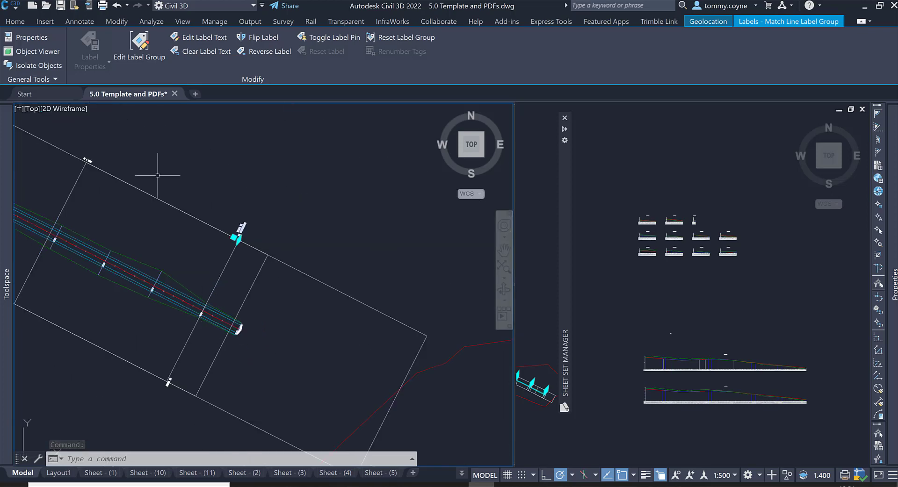
In Edit Label Group, change the left Simple label style's Layout X Offset from 20.00mm to -20.00mm
click(140, 46)
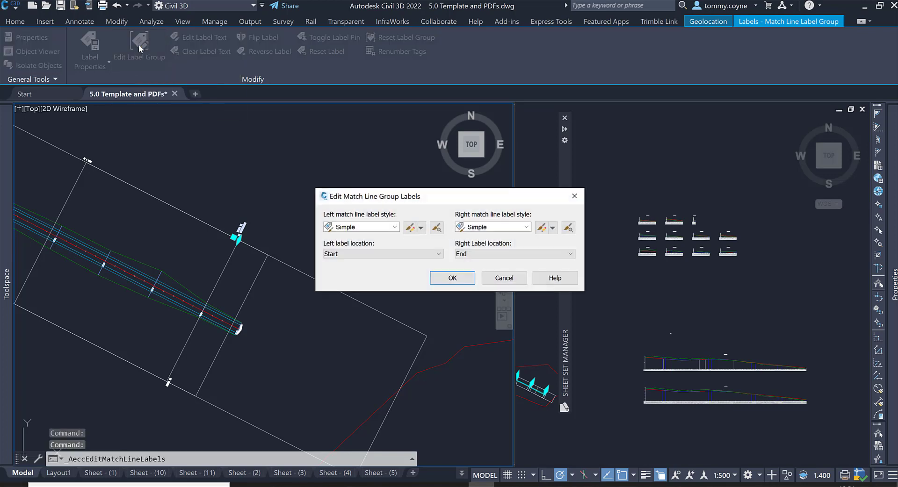
drag(417, 199, 433, 178)
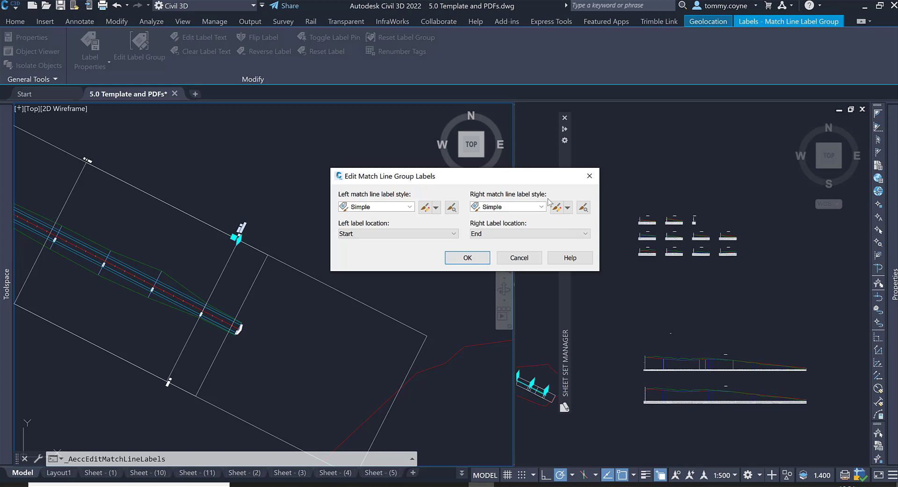
click(424, 208)
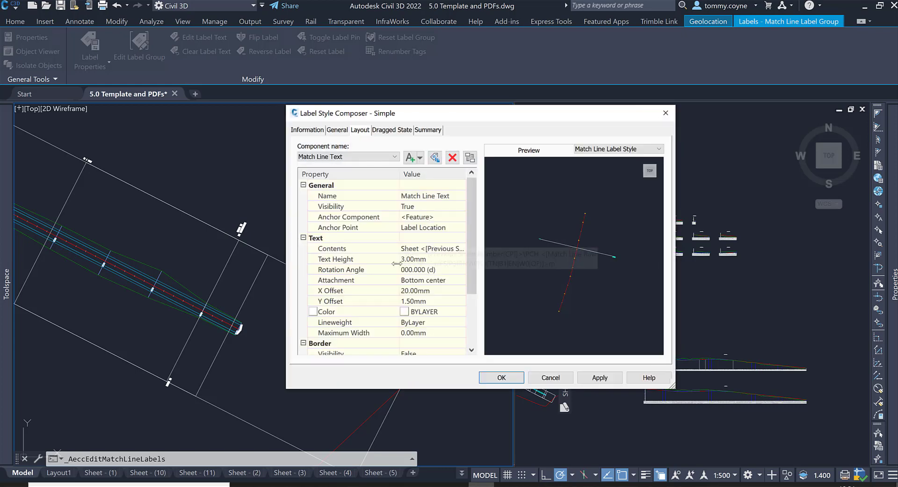
click(349, 292)
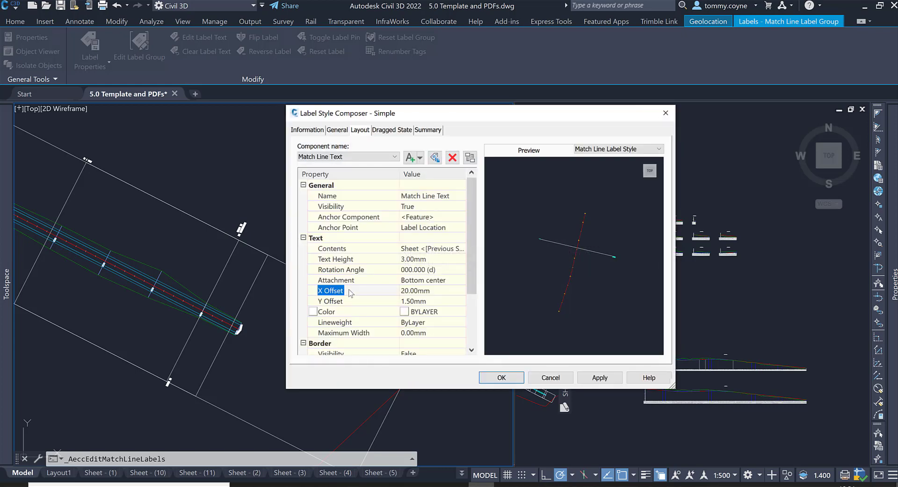
click(445, 291)
text(-20)
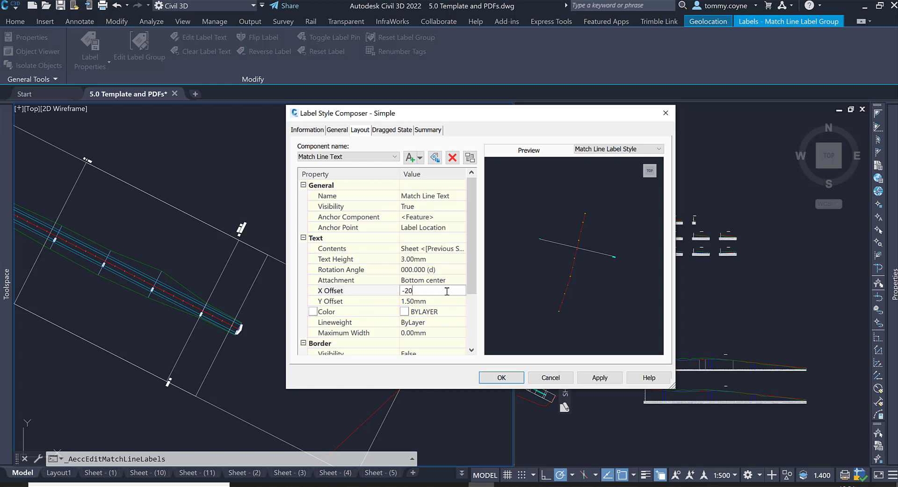
click(604, 378)
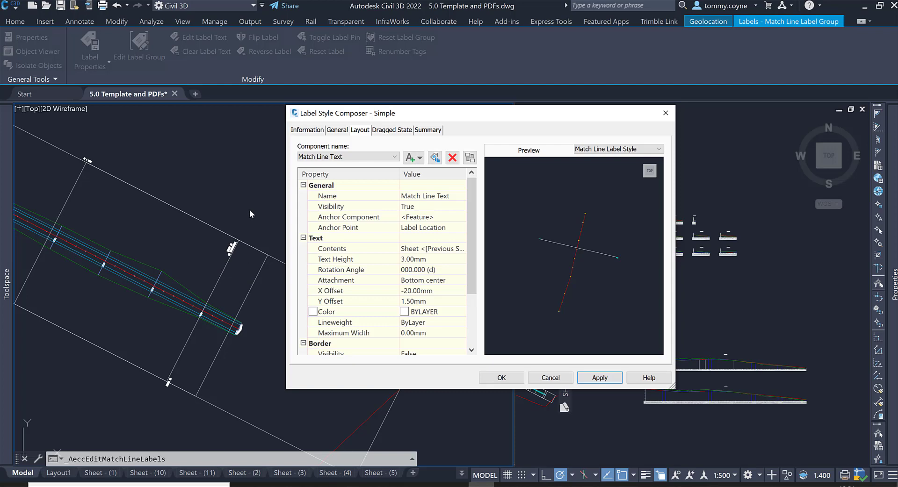
click(500, 378)
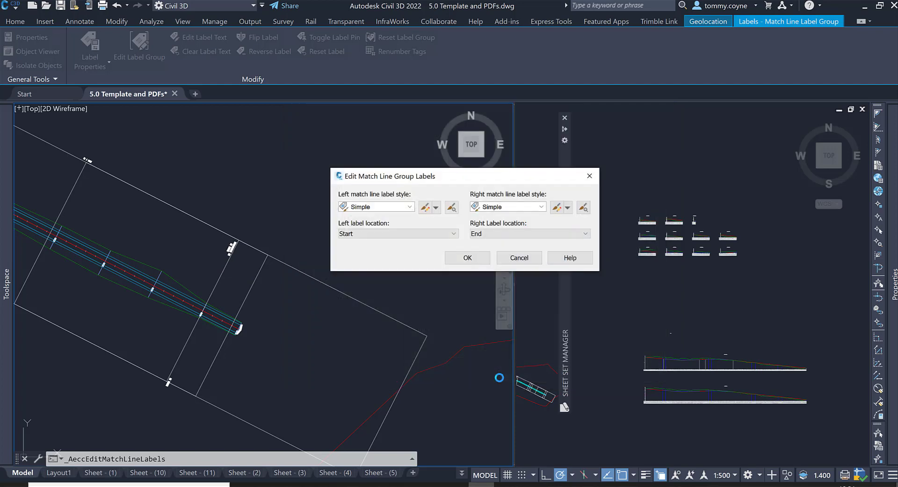
Give the right match line label style an X Offset of -20 and confirm the label group edits
click(556, 208)
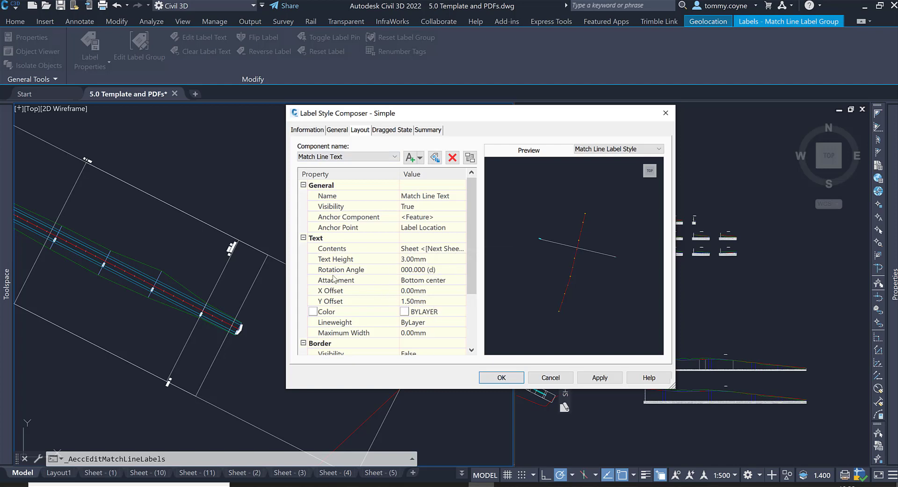
click(336, 291)
click(450, 291)
text(-20)
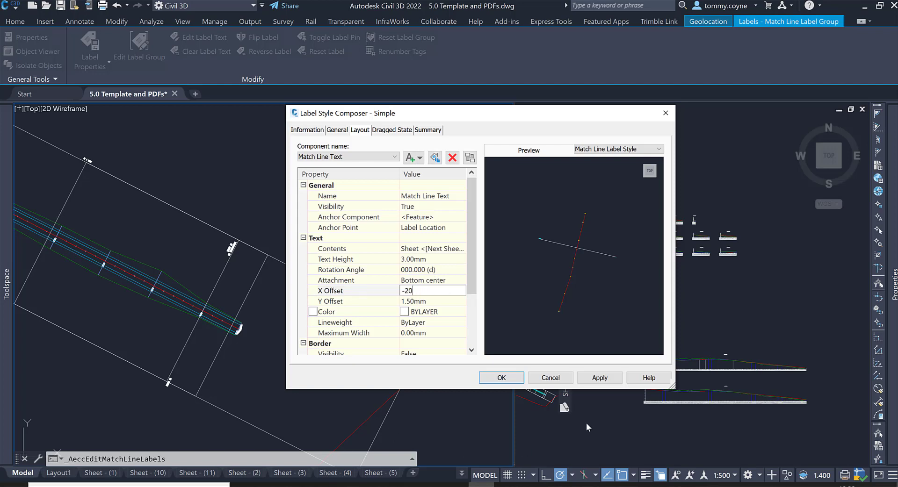
click(600, 379)
click(501, 378)
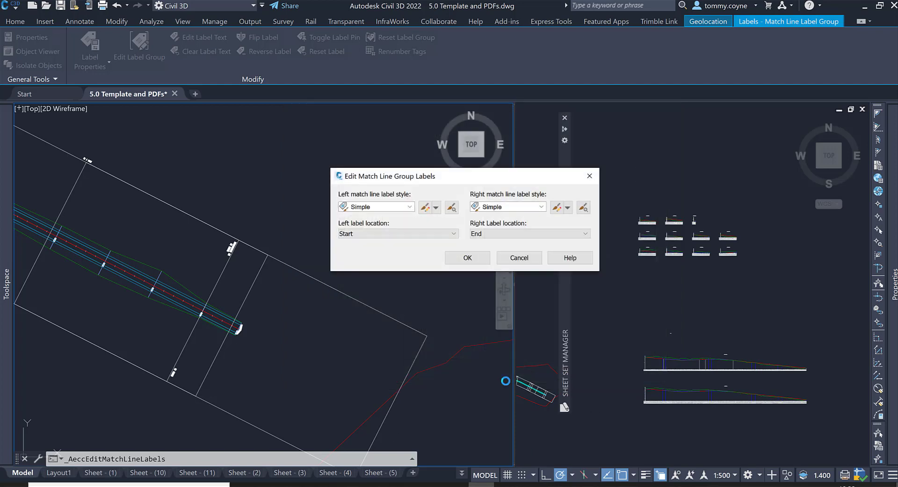
click(468, 259)
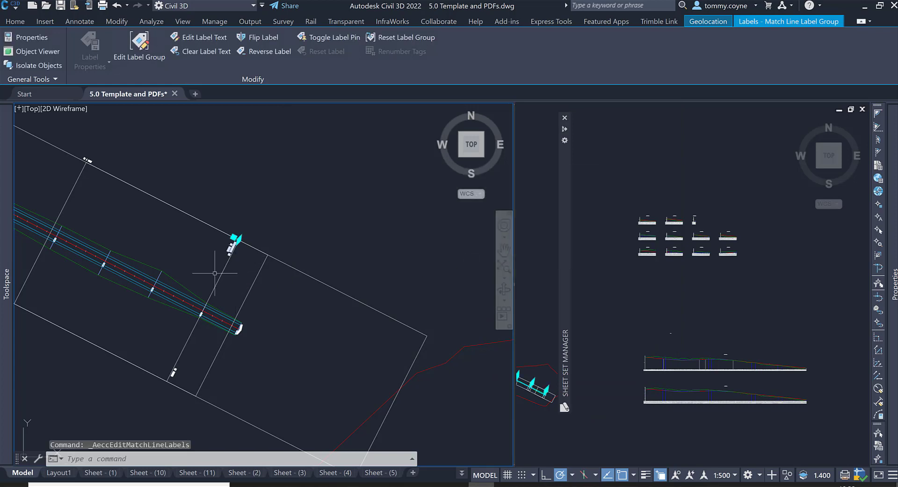
Open 1 - Sheet - (1) from the Sheet Set Manager and zoom into its layout
scroll(171, 370, up, 2)
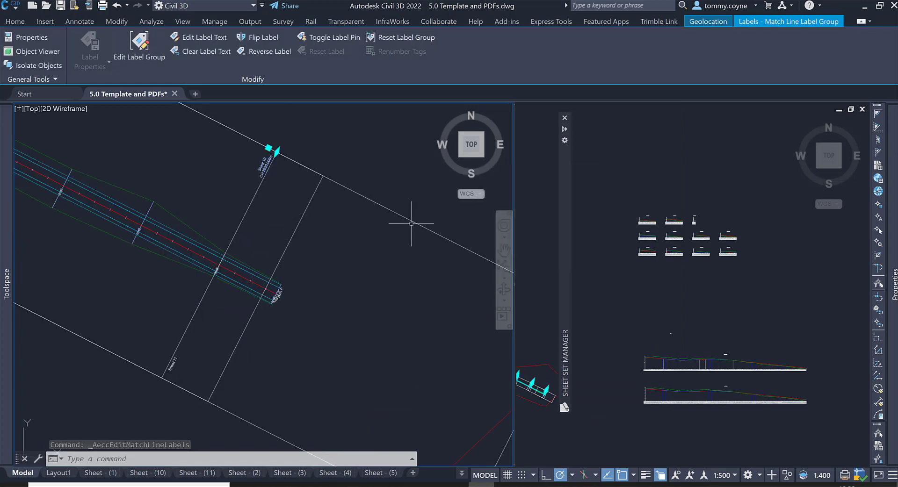
mouse_move(566, 275)
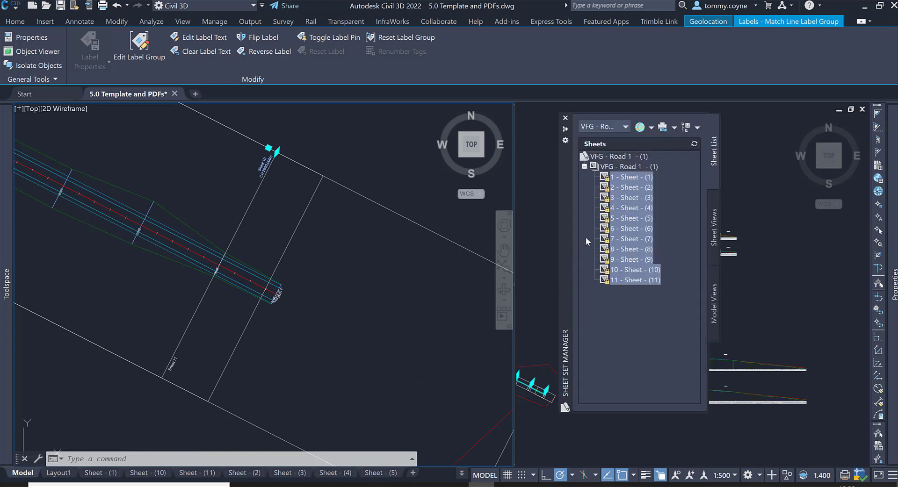
double_click(632, 178)
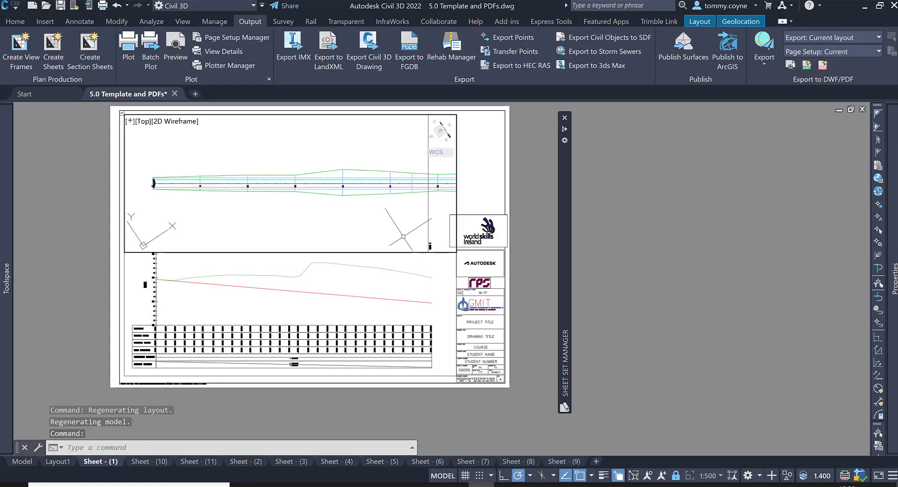
scroll(591, 268, up, 2)
scroll(350, 225, up, 2)
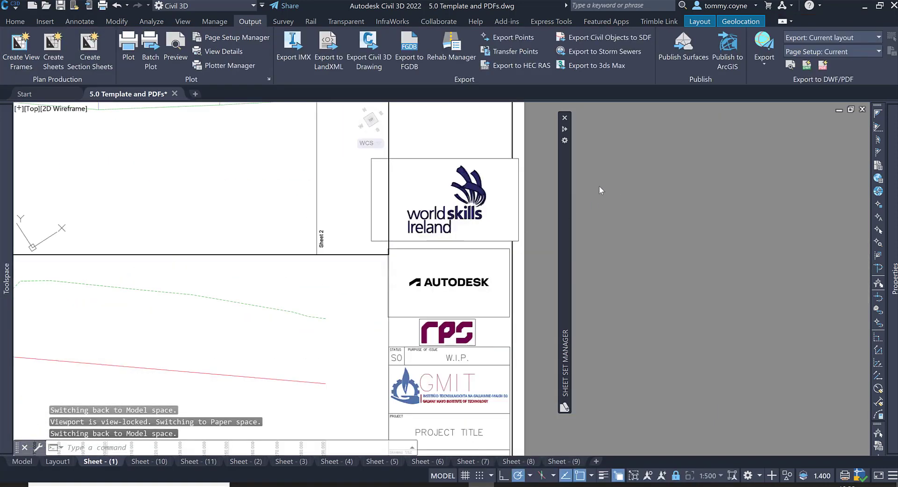
Open Sheet - (2) from the sheet set and zoom toward its profile table
mouse_move(565, 175)
double_click(631, 188)
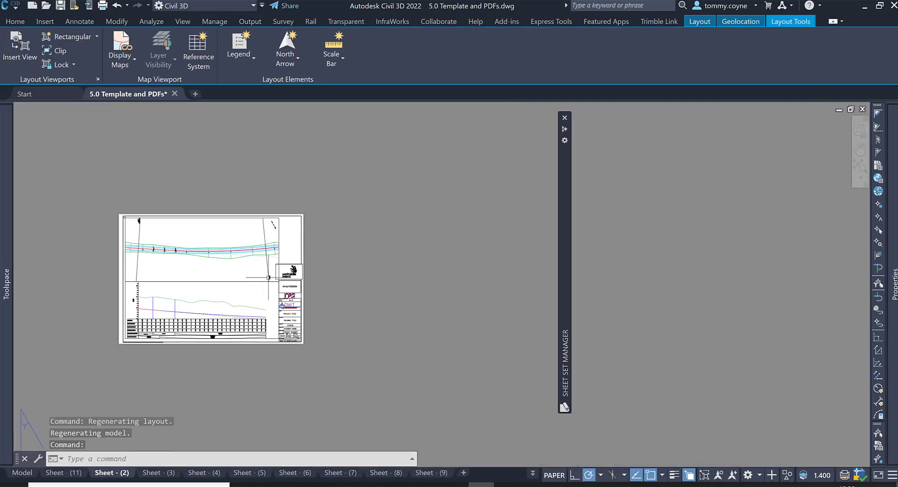
scroll(268, 277, up, 8)
scroll(295, 254, down, 8)
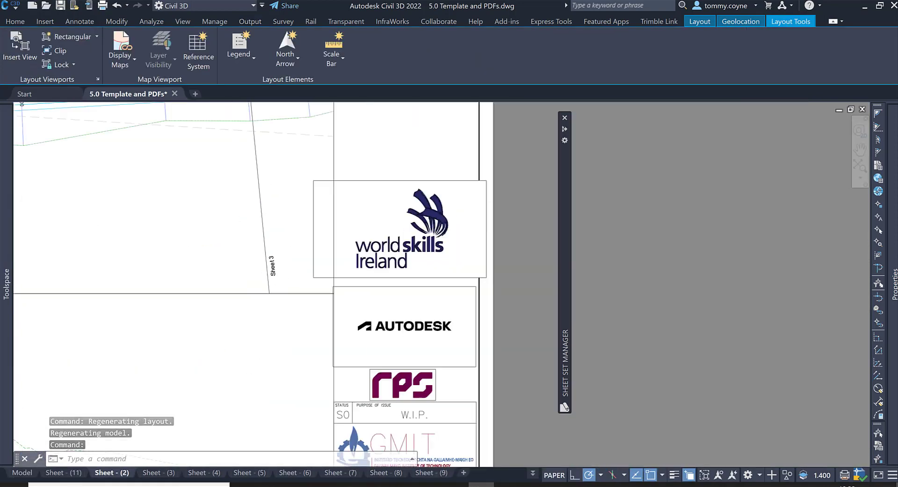
scroll(178, 181, up, 8)
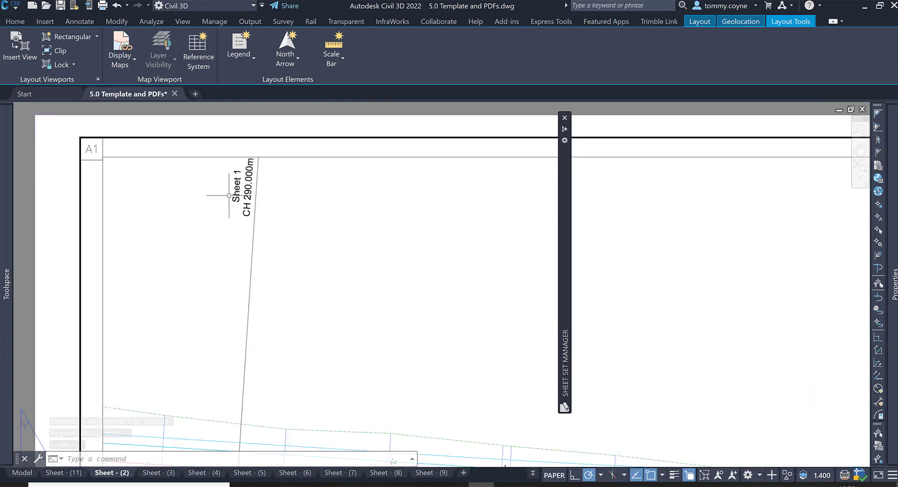
scroll(250, 199, up, 5)
scroll(241, 230, down, 10)
scroll(243, 224, up, 3)
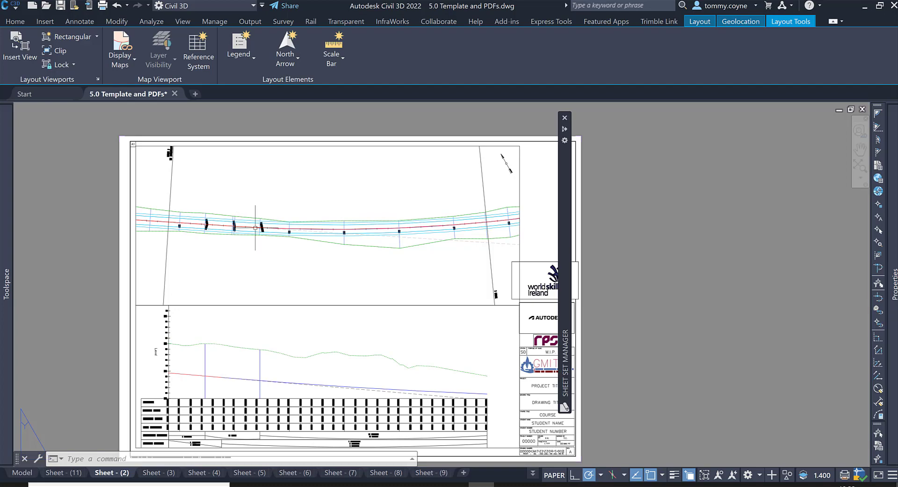
scroll(262, 234, up, 5)
scroll(262, 233, down, 5)
middle_drag(262, 234, 183, 120)
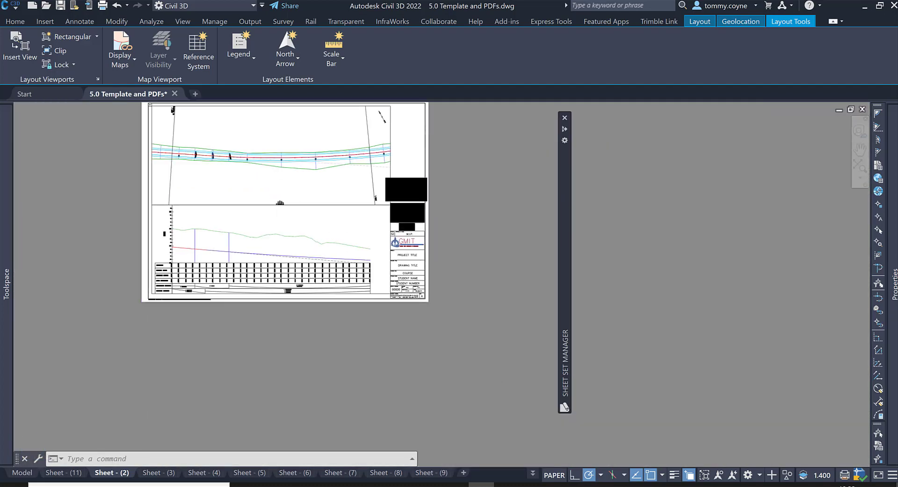
scroll(249, 278, up, 4)
scroll(279, 274, up, 4)
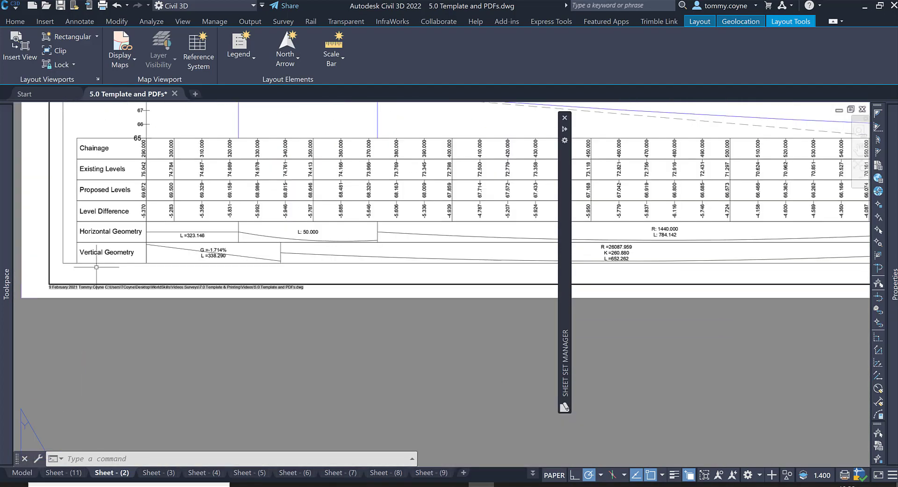
scroll(279, 274, down, 6)
scroll(280, 273, up, 2)
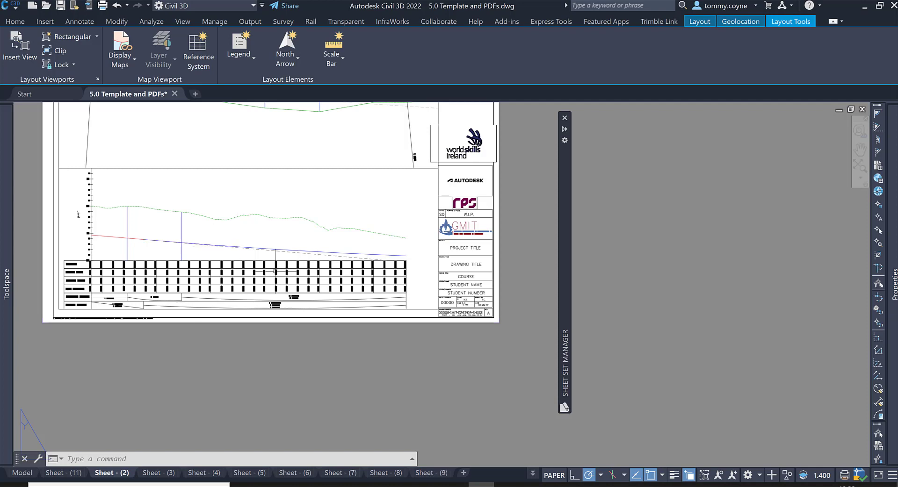
scroll(64, 299, up, 6)
scroll(216, 252, down, 5)
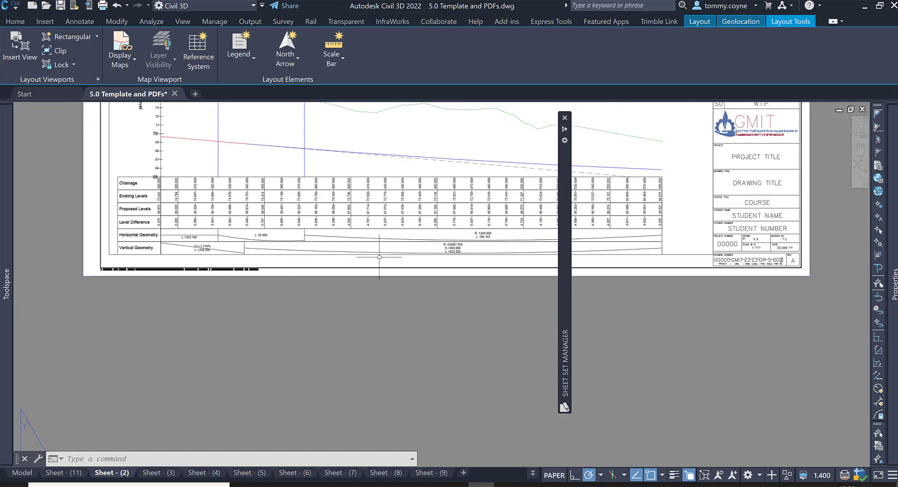
scroll(360, 262, up, 2)
Unlock the profile viewport and shift the profile up within it
double_click(348, 161)
click(676, 477)
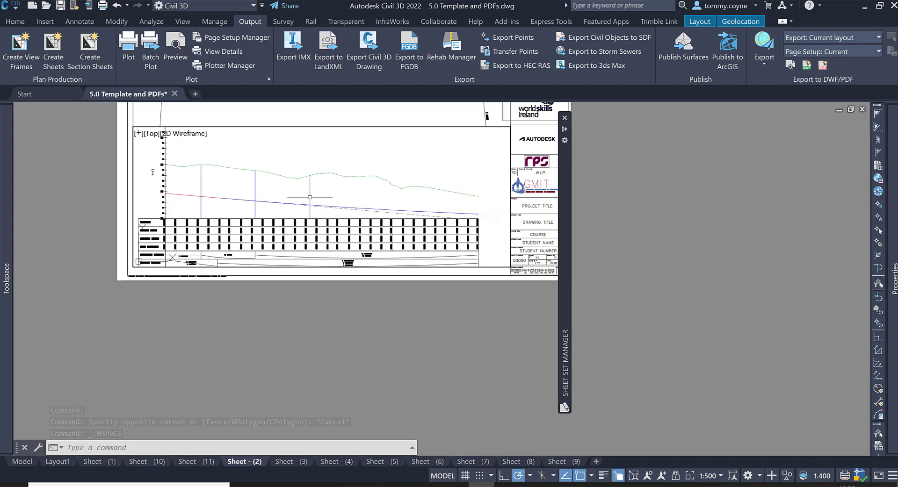
middle_drag(310, 198, 314, 188)
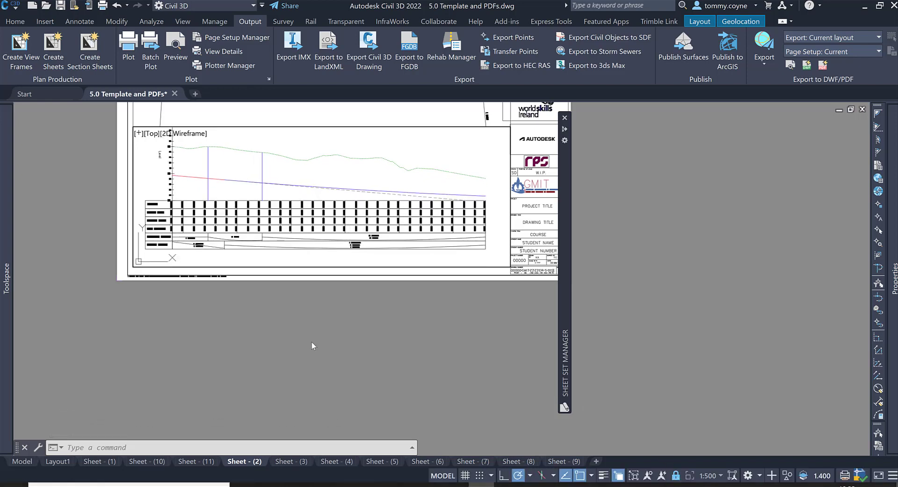
double_click(328, 330)
Zoom in on the title block's DATE field on Sheet (2)
scroll(315, 320, down, 2)
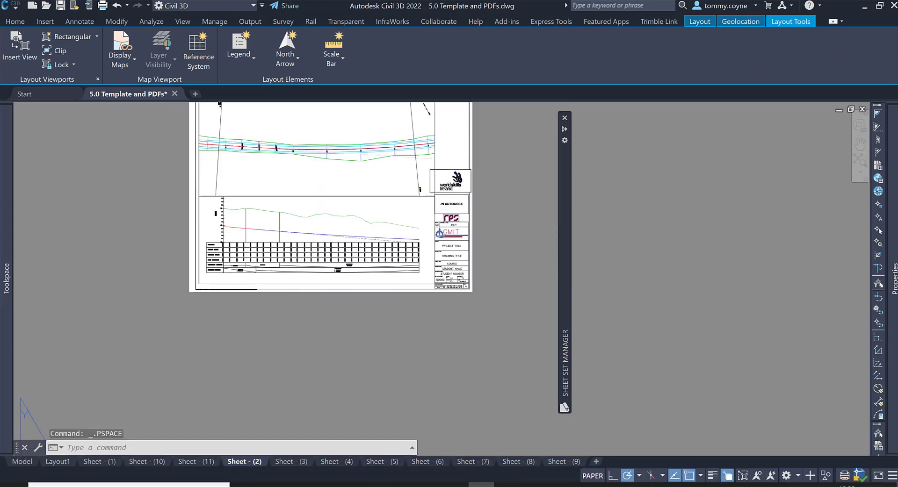
middle_drag(372, 319, 310, 320)
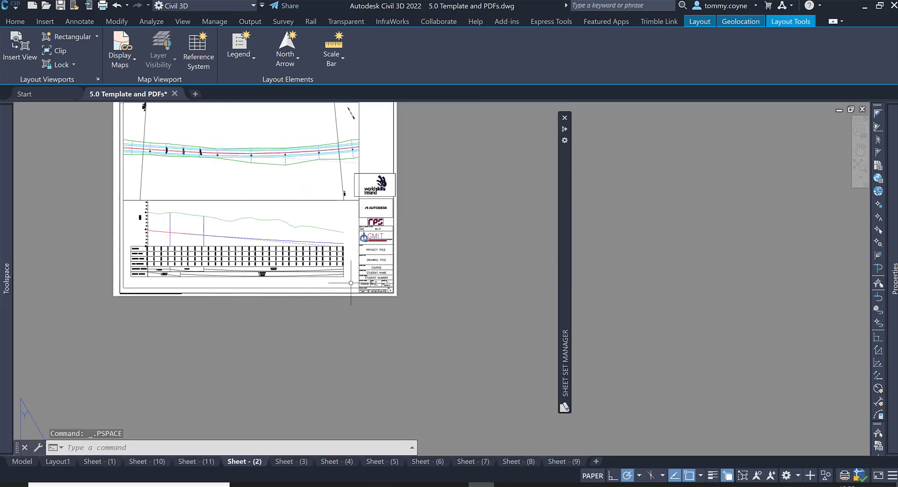
scroll(392, 289, up, 2)
scroll(365, 291, up, 2)
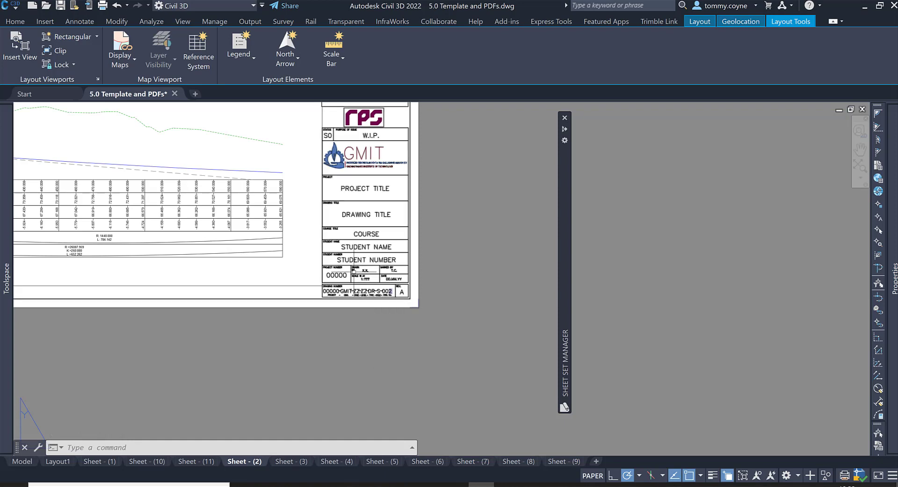
middle_drag(364, 291, 355, 322)
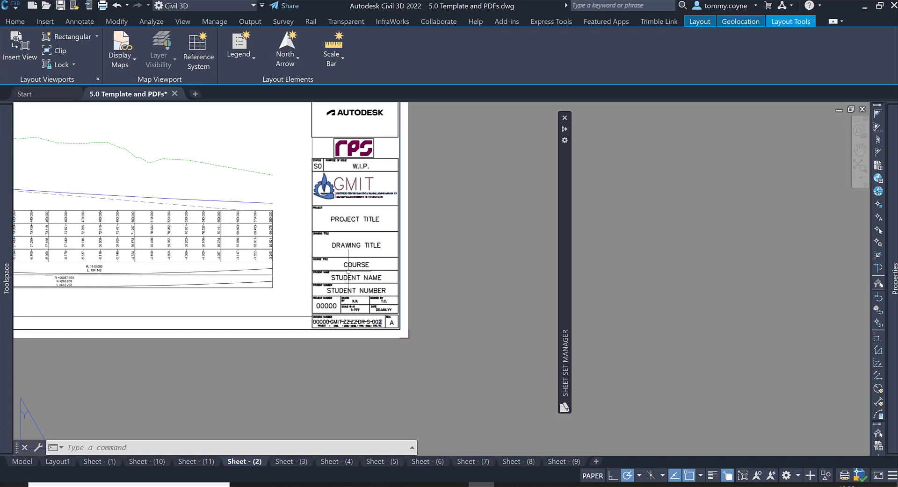
scroll(349, 265, up, 2)
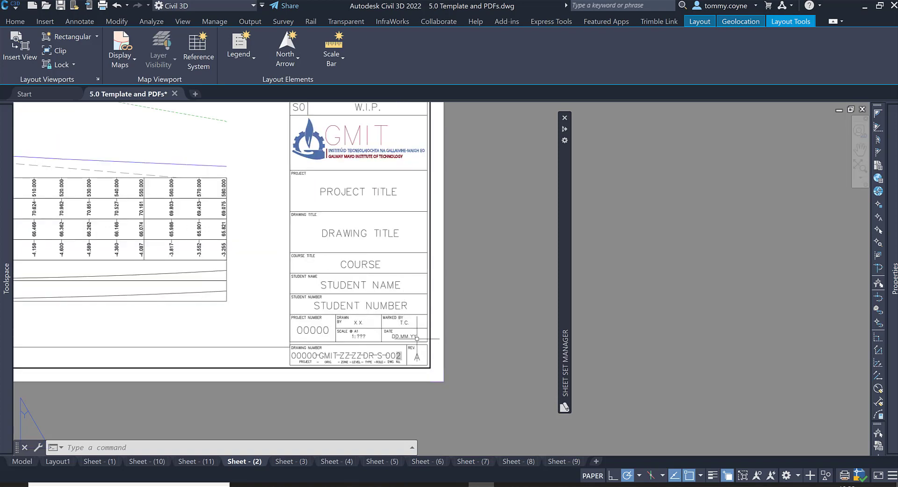
scroll(404, 337, up, 2)
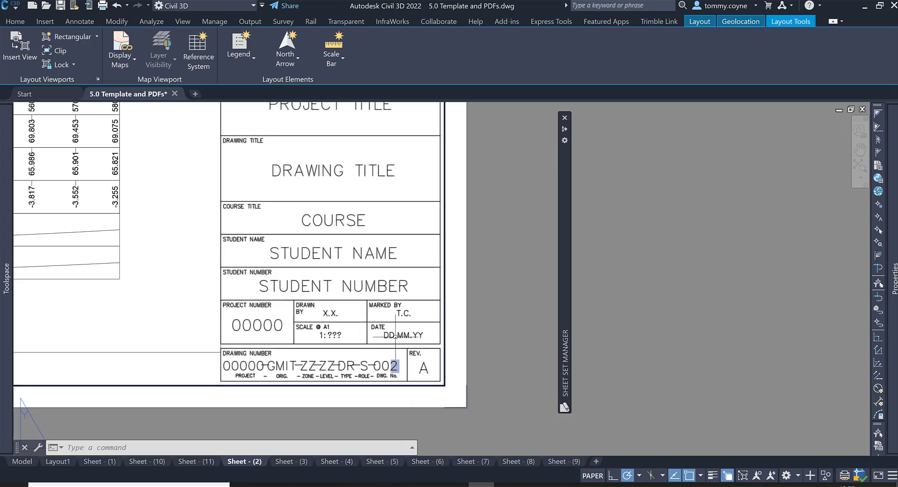
scroll(391, 336, up, 2)
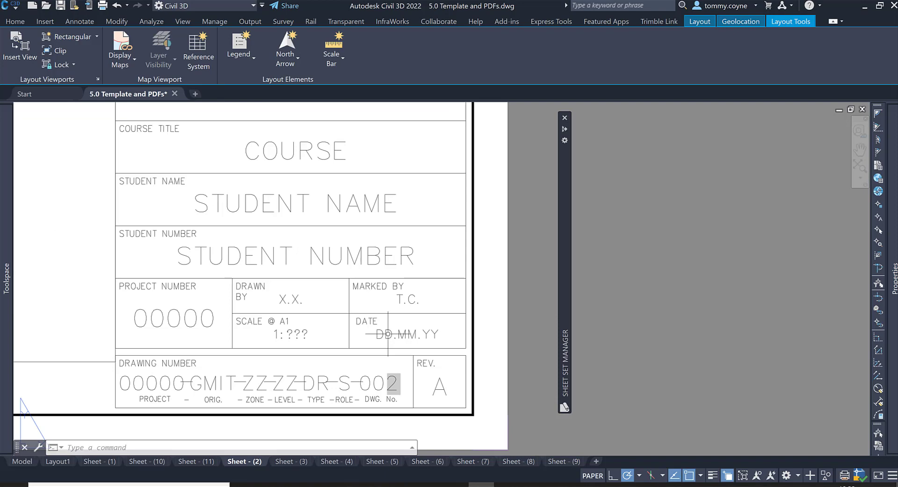
scroll(390, 333, up, 2)
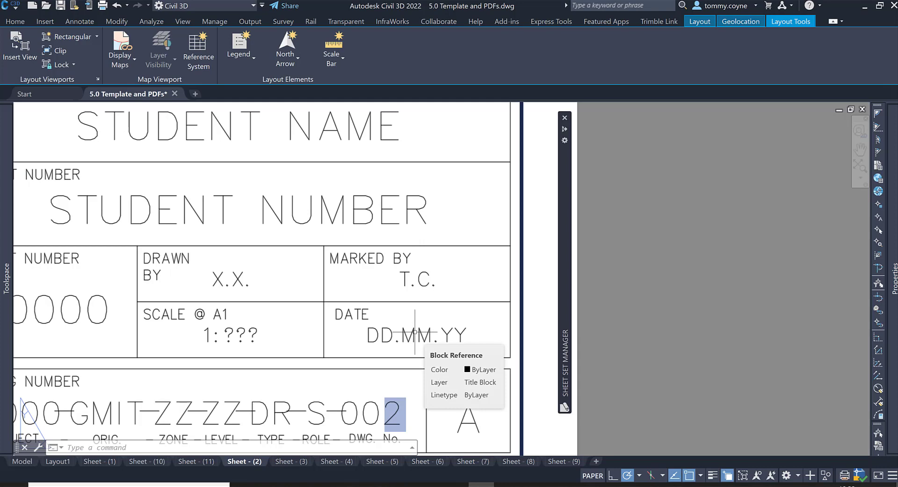
Use GATTE to change the title block DATE attribute to 01.05.25 across all 11 inserts
text(GATTE)
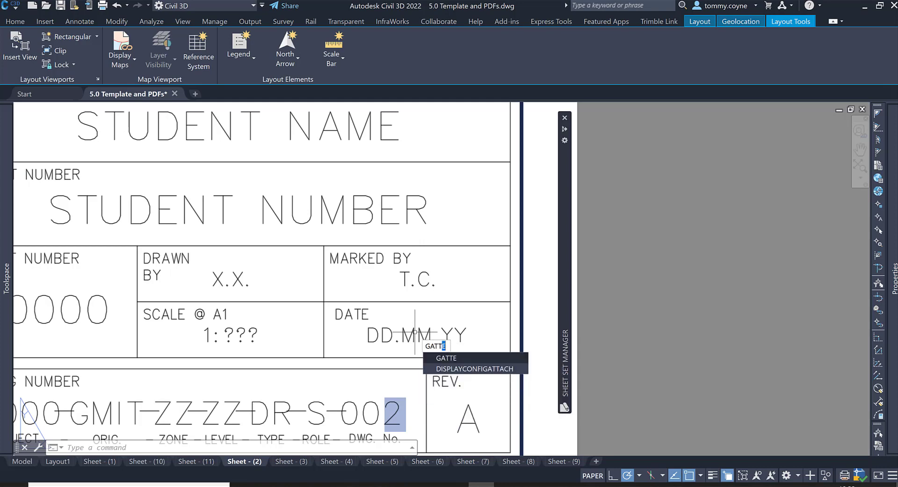
key(Return)
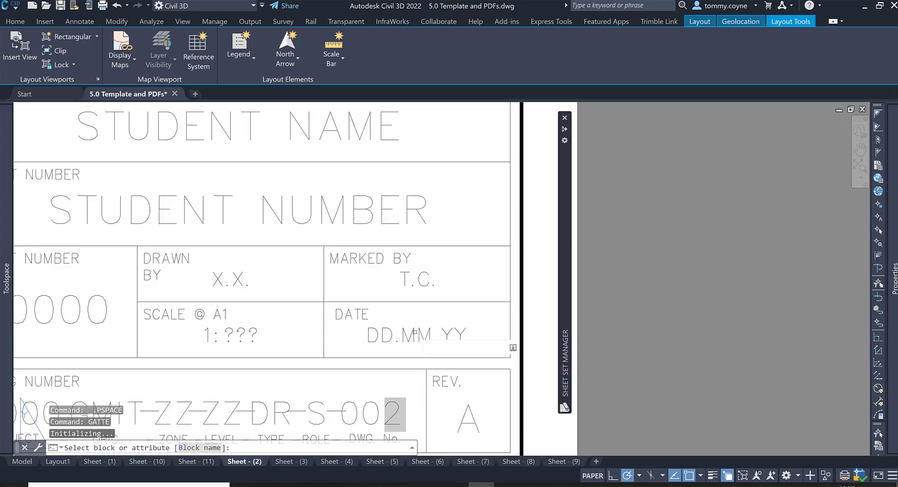
click(410, 335)
text(01.05.25)
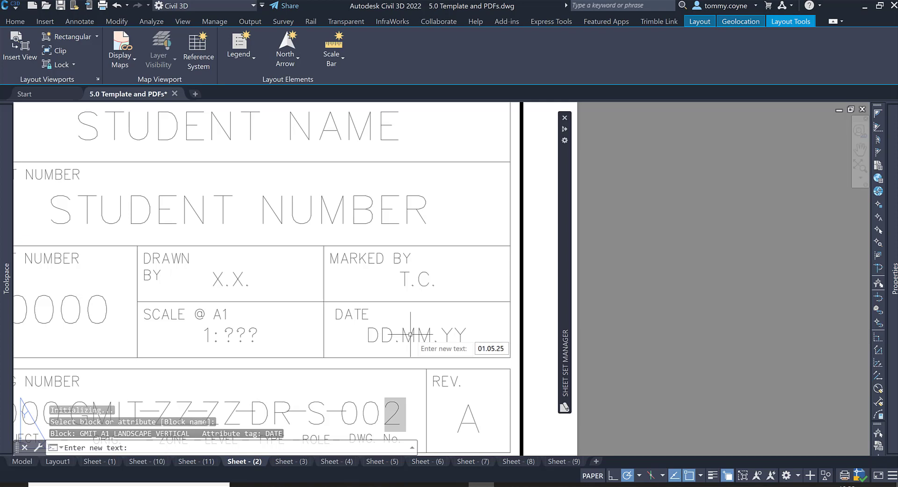
key(Return)
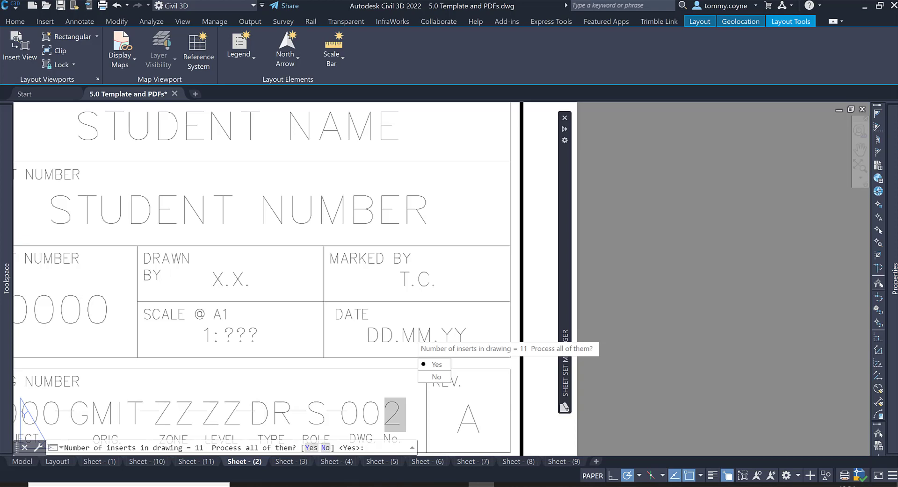
key(Return)
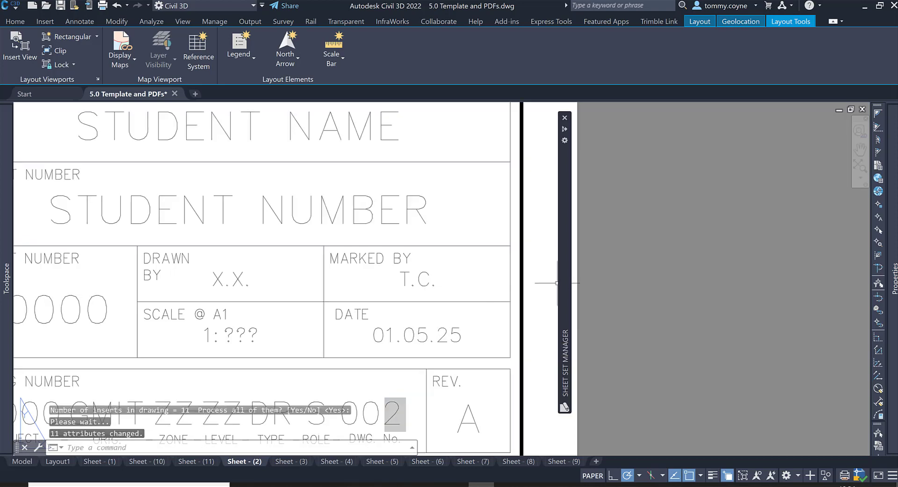
Open Sheet 4 from the sheet set and zoom to its Drawn By cell
mouse_move(565, 270)
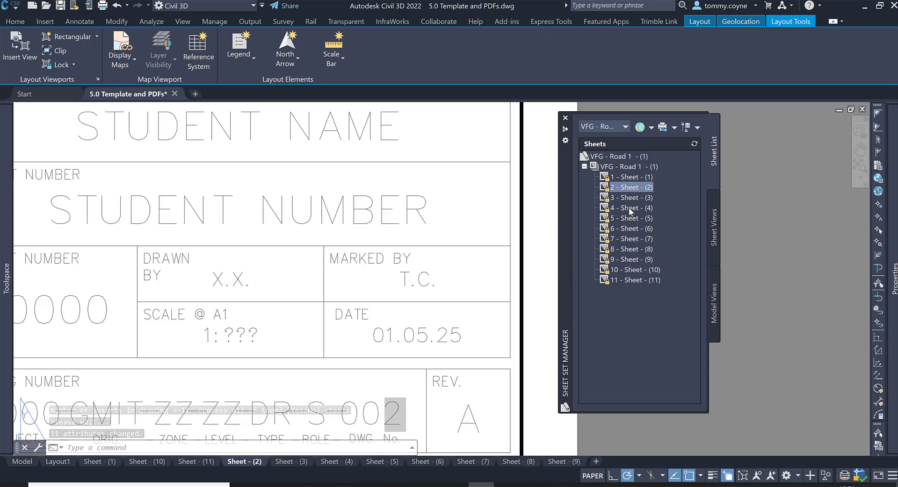
double_click(629, 208)
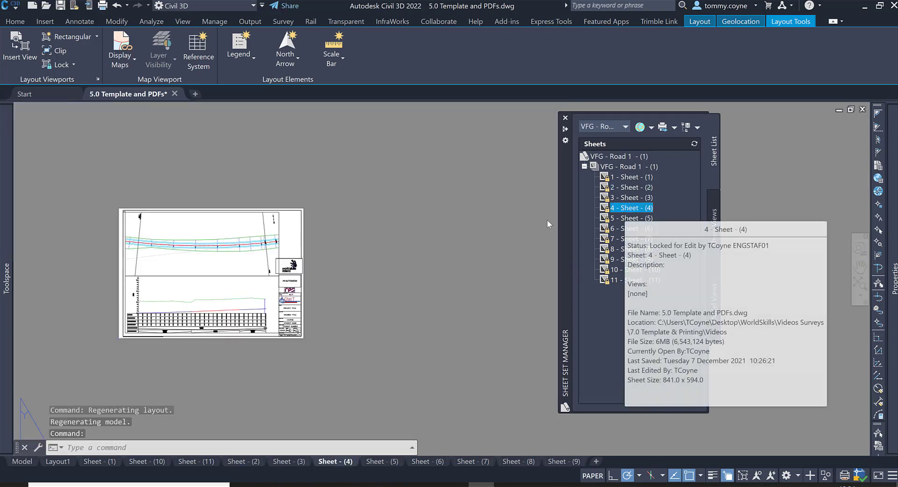
scroll(143, 325, up, 3)
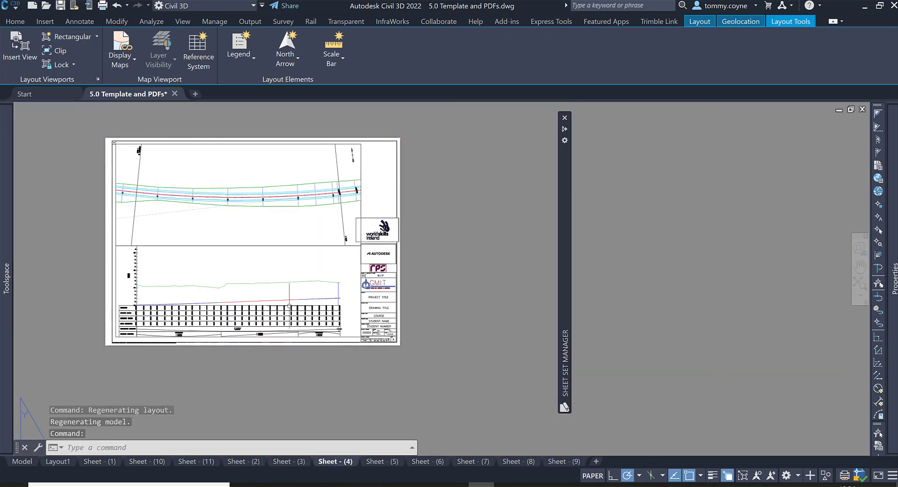
scroll(370, 322, up, 4)
scroll(367, 318, up, 3)
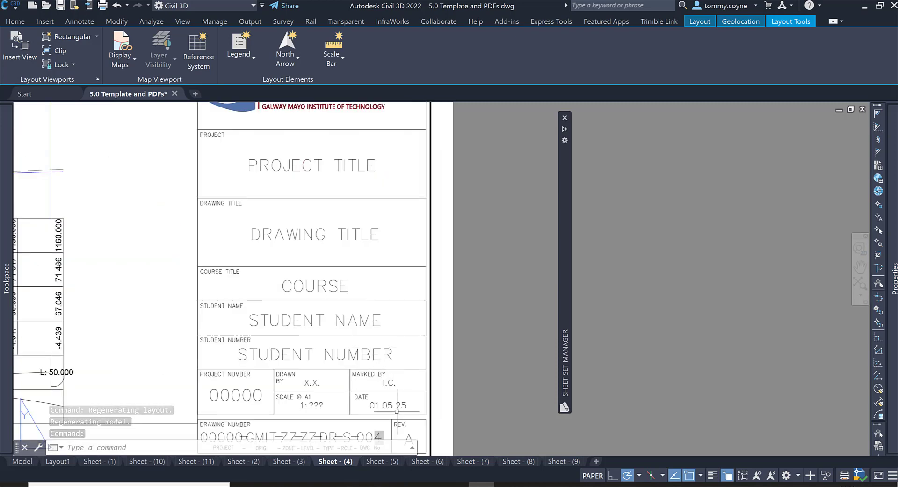
scroll(374, 370, up, 3)
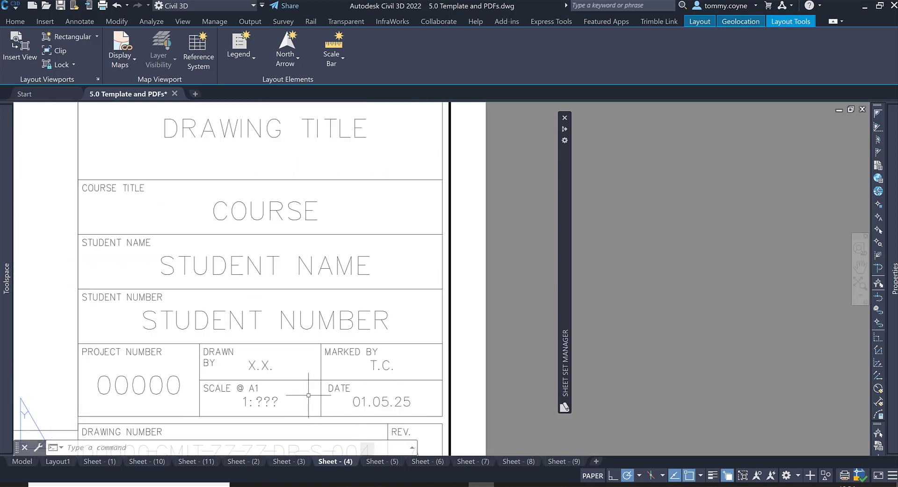
scroll(268, 370, down, 2)
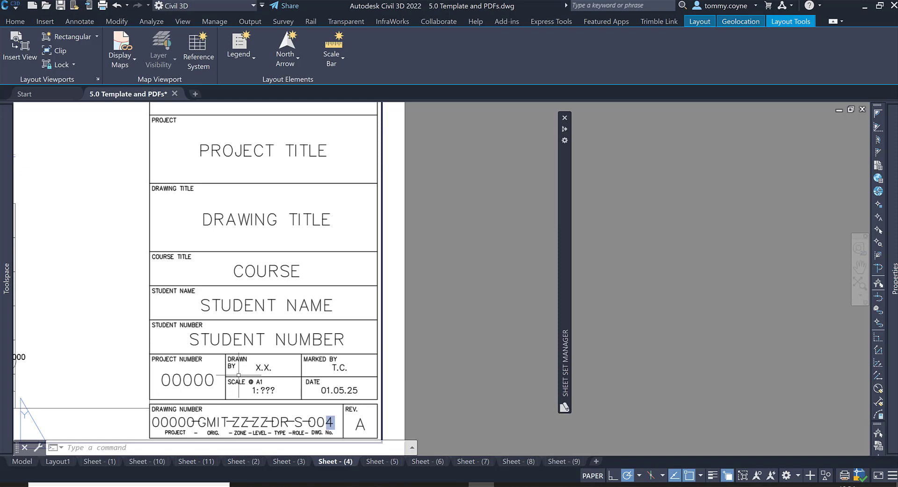
middle_drag(237, 379, 316, 379)
scroll(344, 377, up, 4)
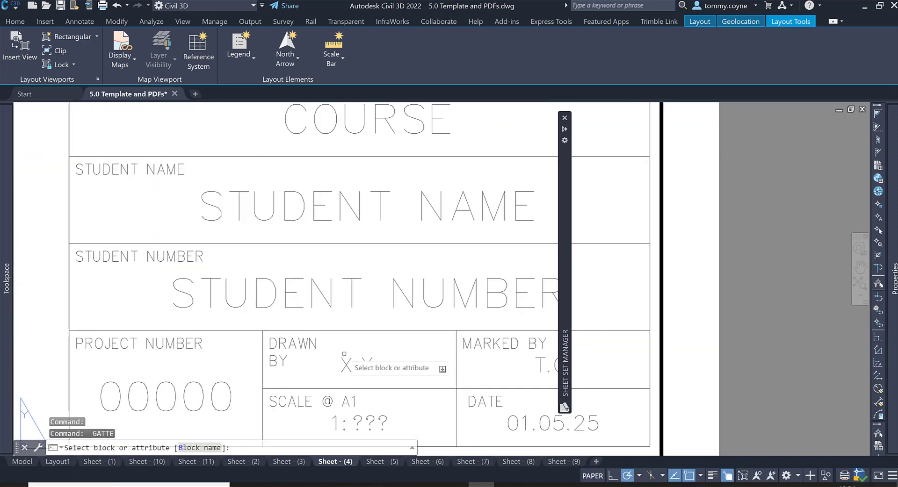
Use GATTE to set the DRAWN BY attribute to the drafter's initials on every sheet
key(Escape)
text(gatt)
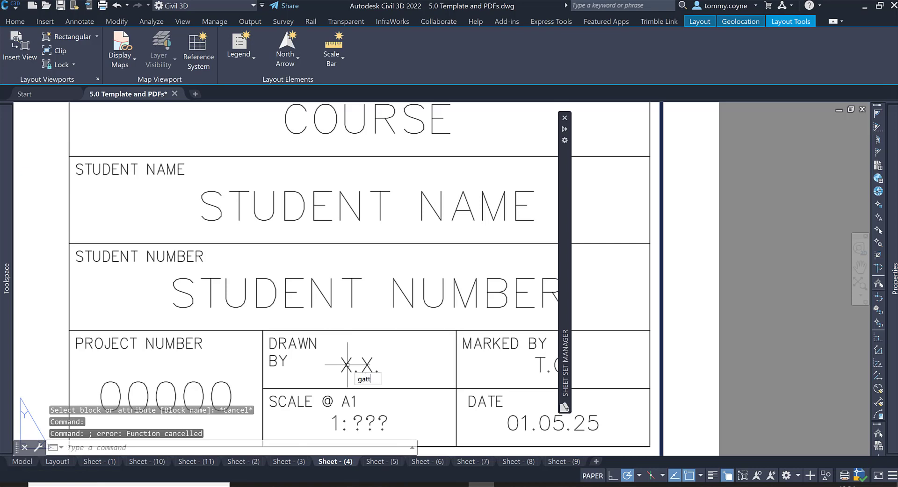
text(e)
key(Return)
click(349, 362)
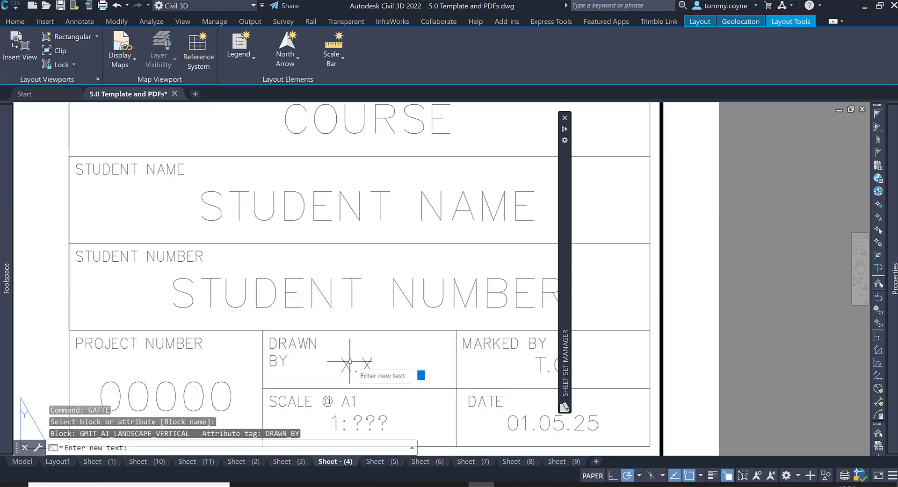
text(J.B.)
key(Return)
key(Return)
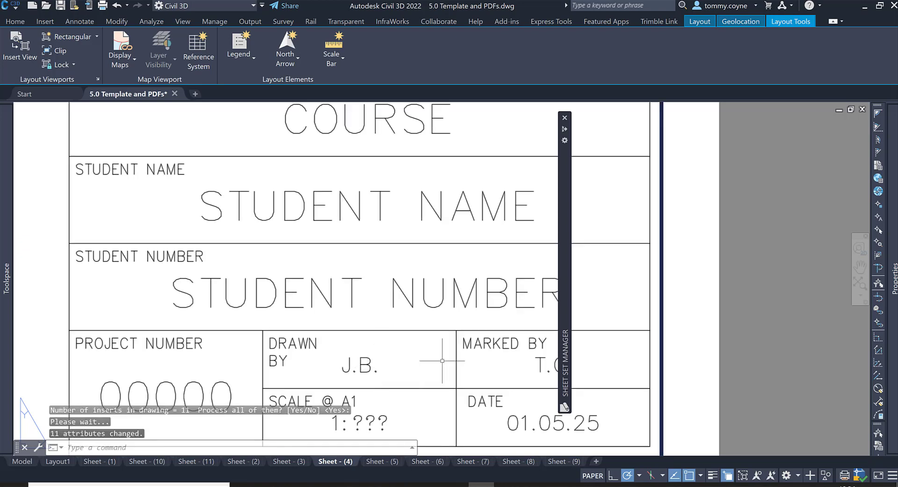
Open Sheet 8 and pan over its title block, numbered 00000-GMIT-ZZ-ZZ-DR-S-008
mouse_move(562, 258)
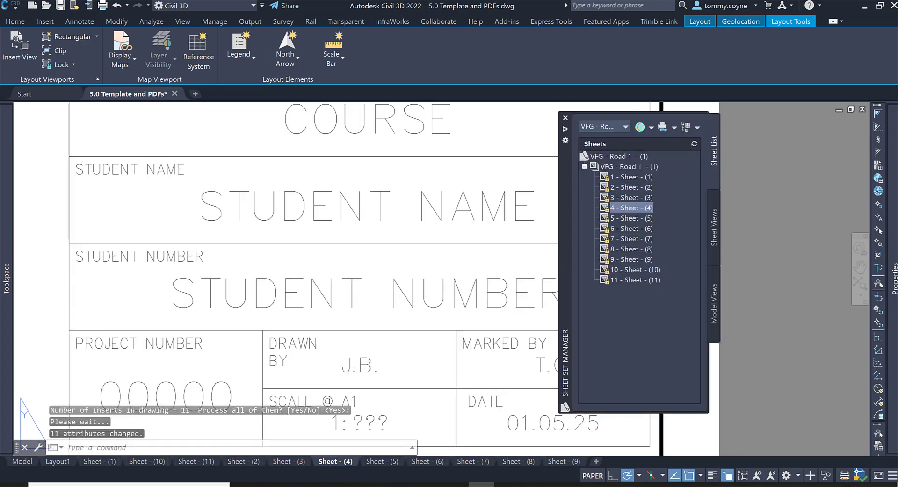
double_click(636, 249)
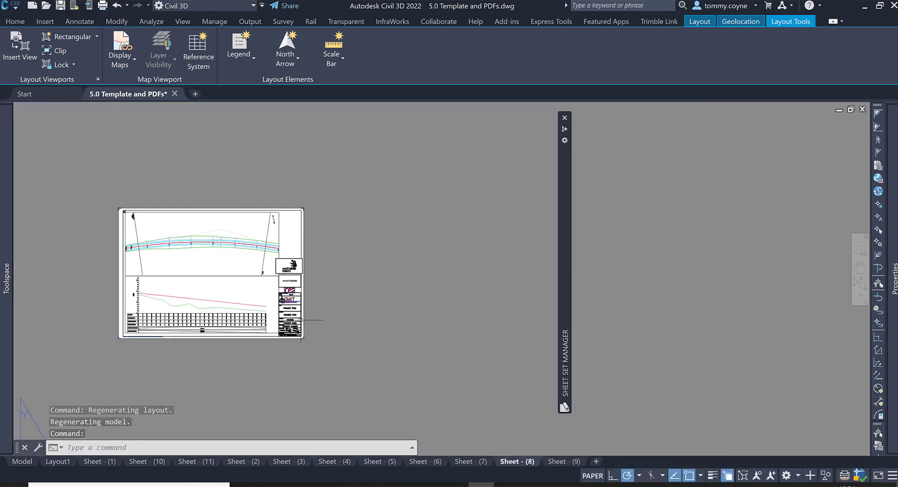
scroll(301, 321, up, 6)
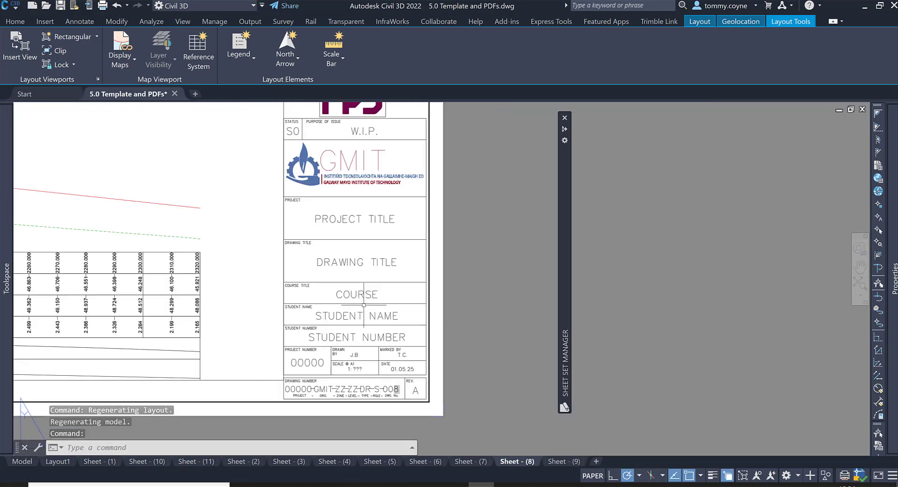
middle_drag(364, 305, 355, 207)
scroll(331, 314, down, 3)
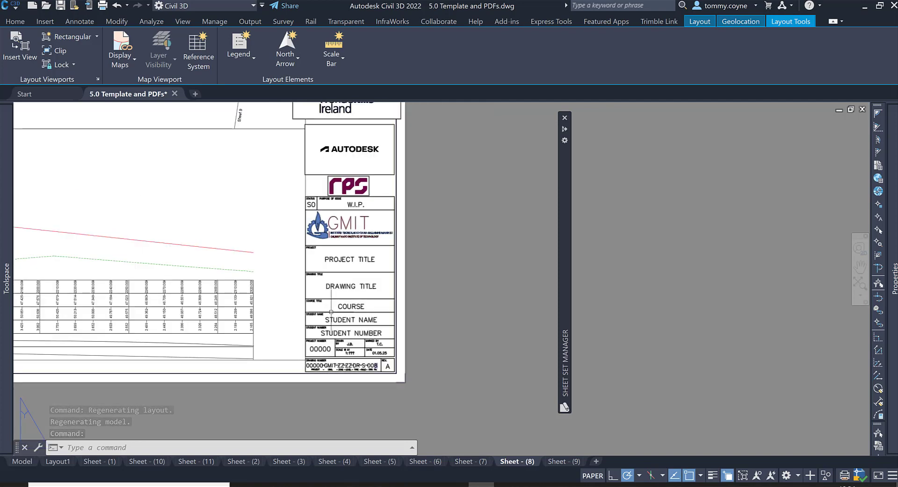
scroll(331, 314, down, 4)
scroll(326, 333, up, 6)
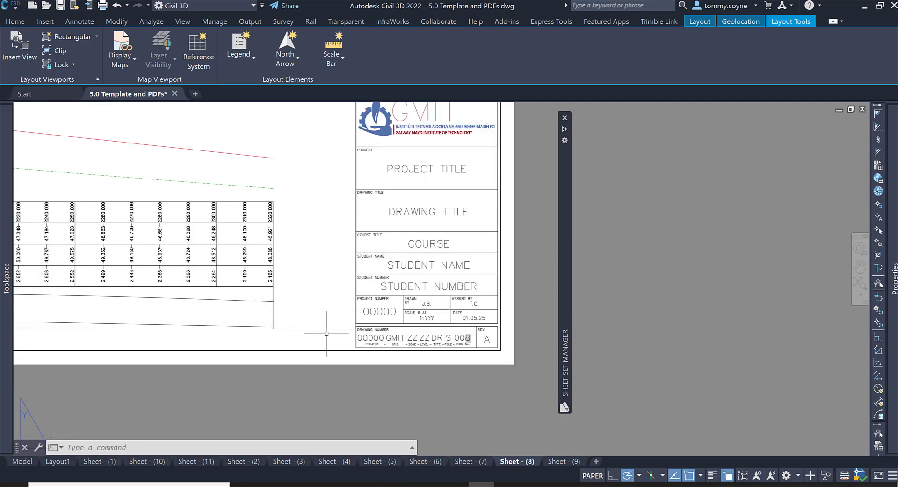
middle_drag(167, 294, 330, 301)
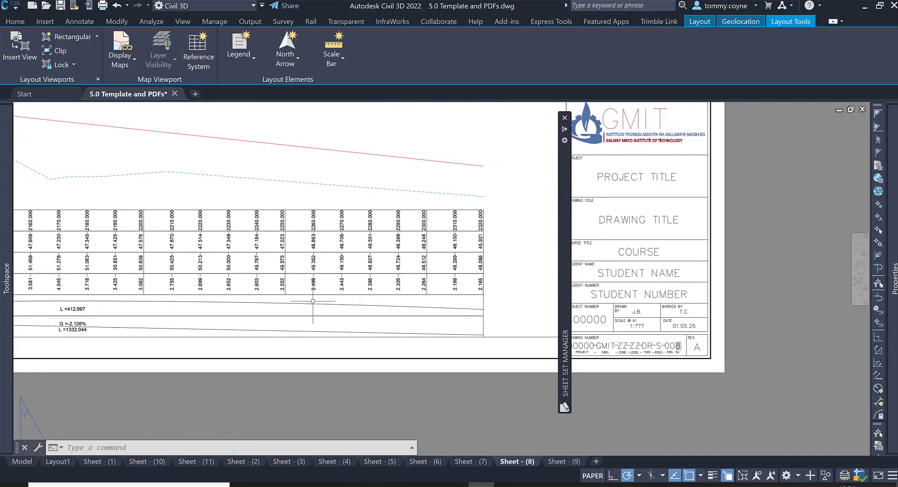
scroll(331, 301, down, 3)
scroll(306, 352, up, 5)
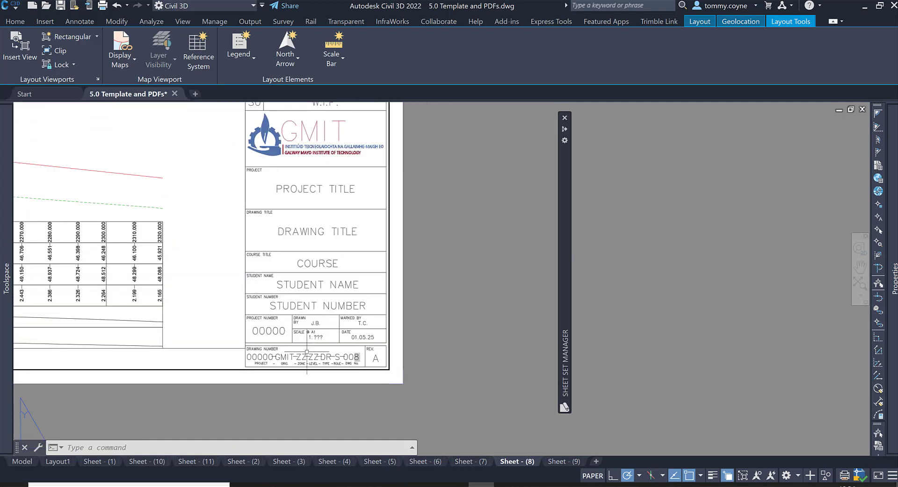
scroll(306, 351, up, 4)
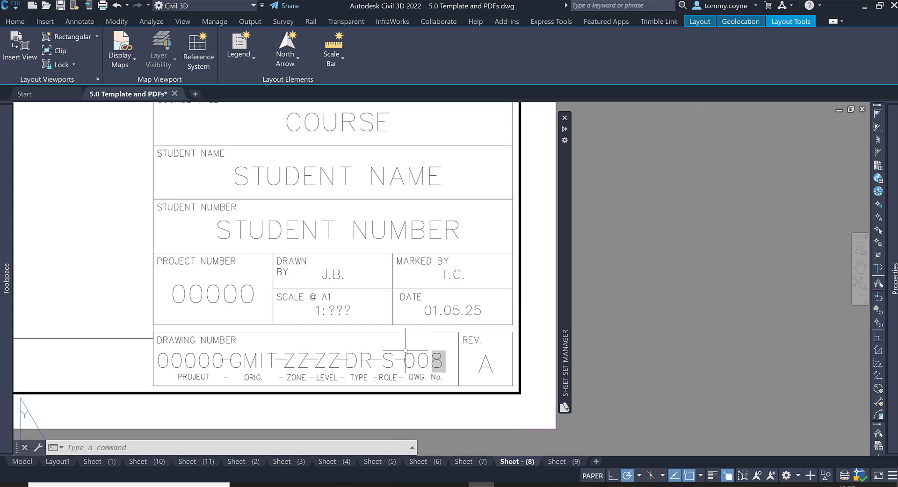
mouse_move(566, 233)
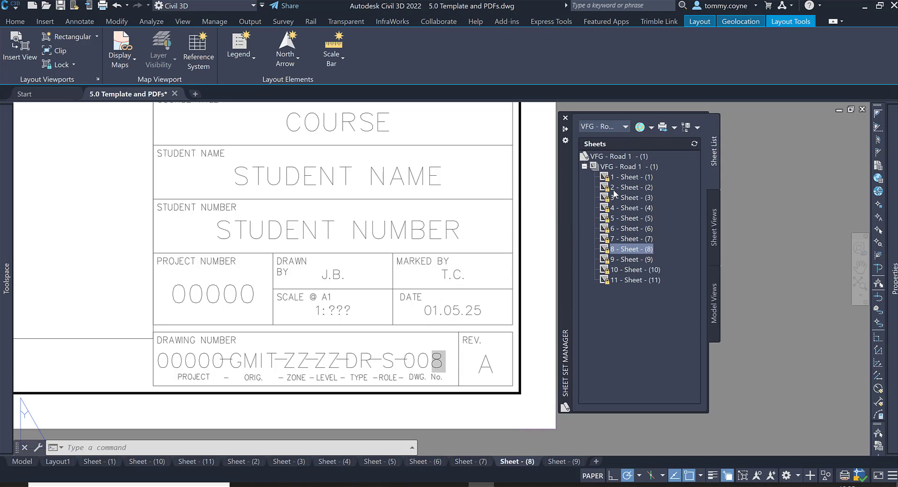
Select sheets 1 through 11 and publish them to PDF as VFG - Road 1 - (1).pdf
mouse_move(623, 182)
click(624, 178)
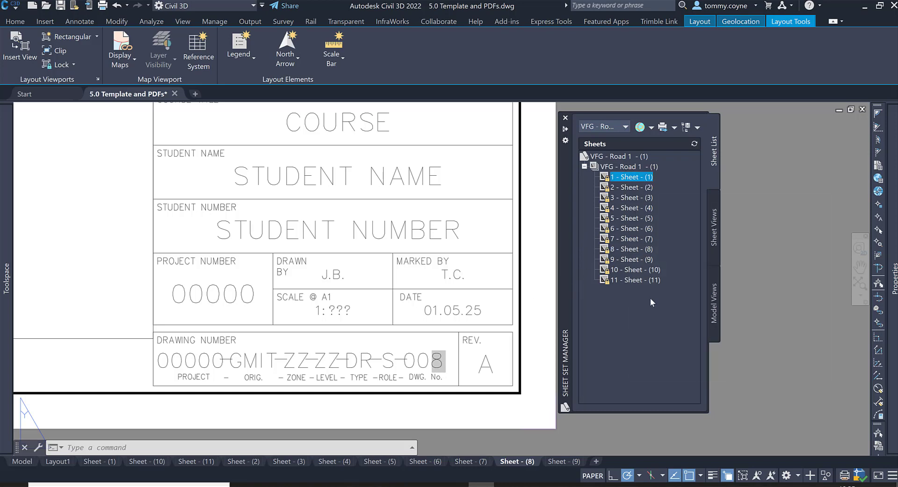
mouse_move(630, 281)
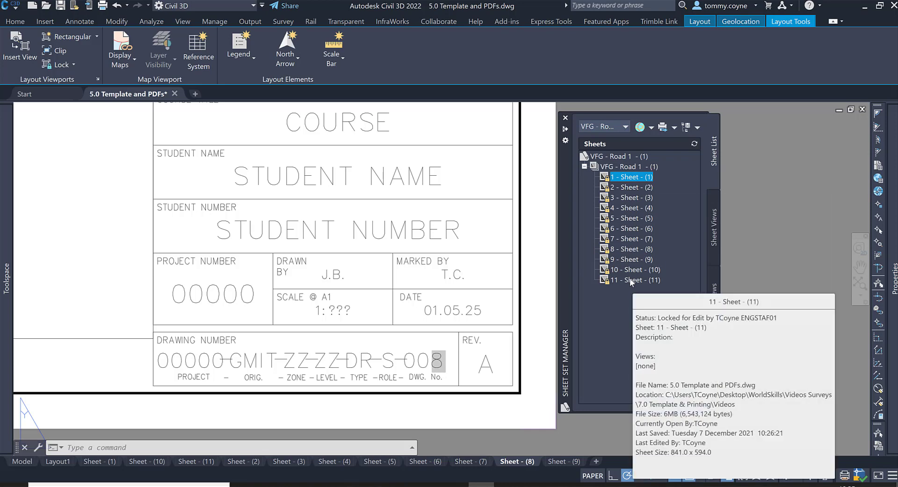
shift+click(630, 280)
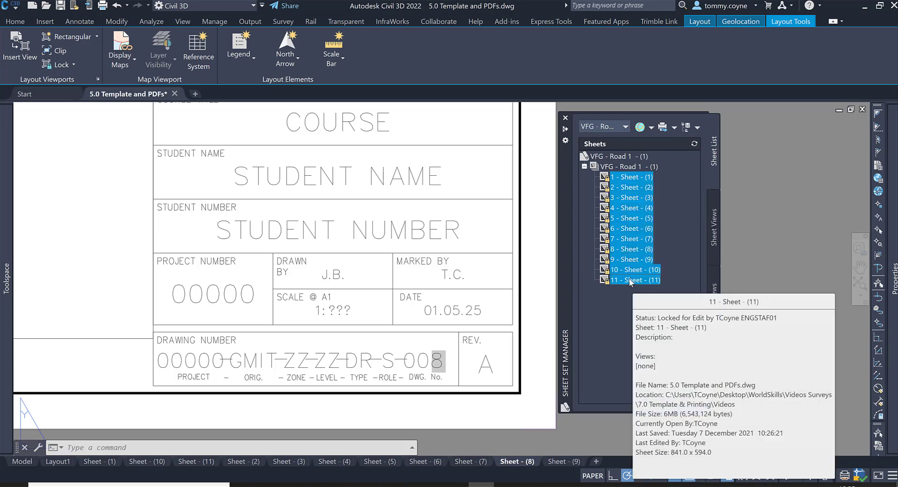
right_click(626, 247)
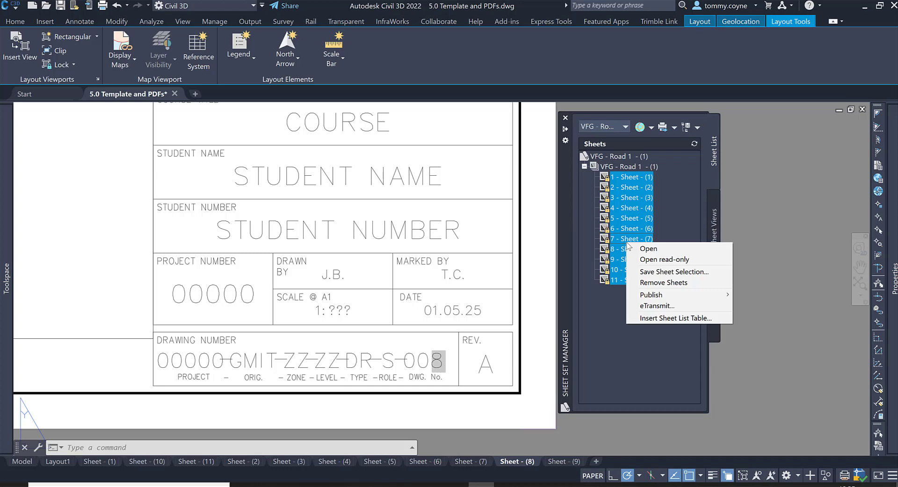
mouse_move(684, 299)
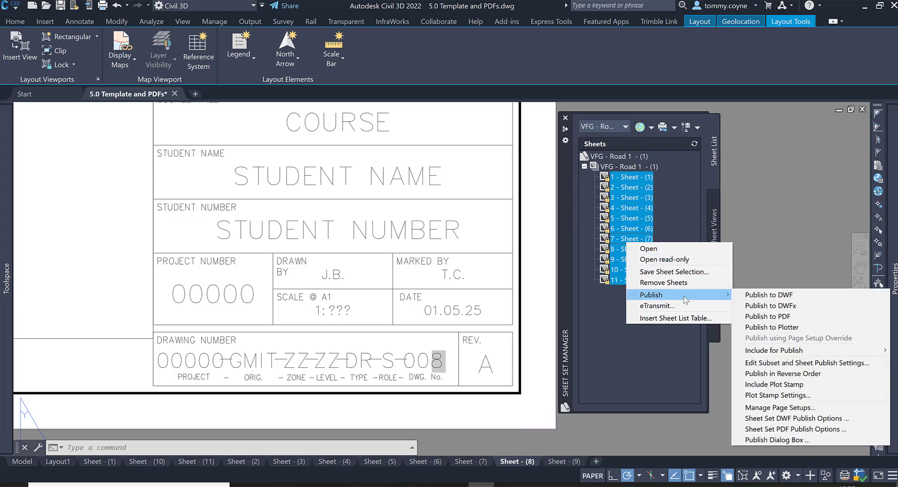
click(768, 317)
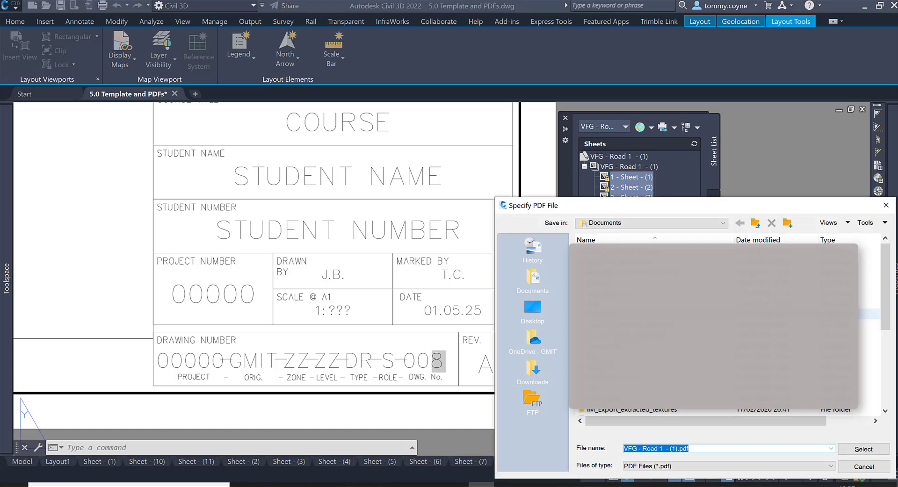
click(885, 206)
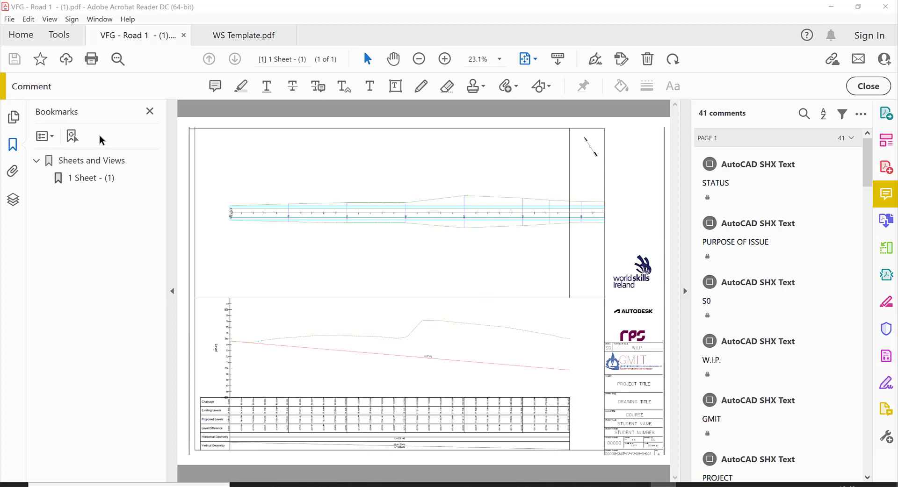
Close the Bookmarks pane and Comment toolbar, then pan across Sheet (1)'s profile to the title block
click(150, 112)
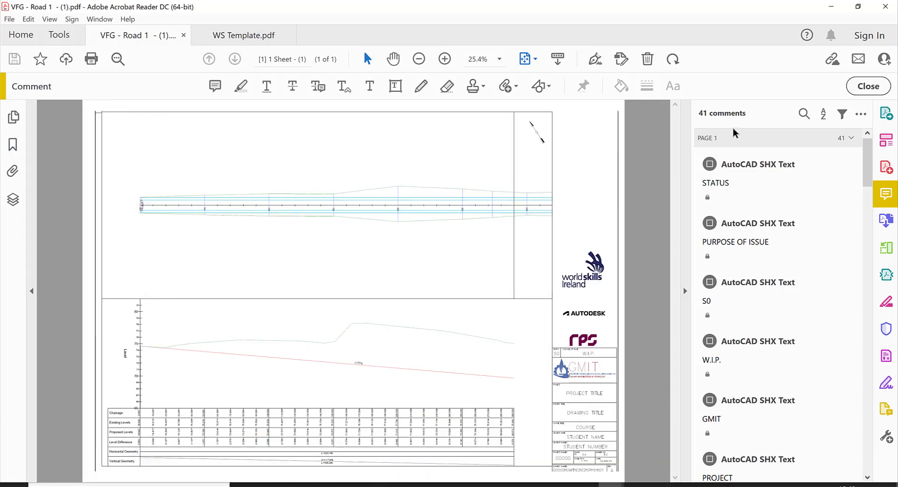
click(867, 86)
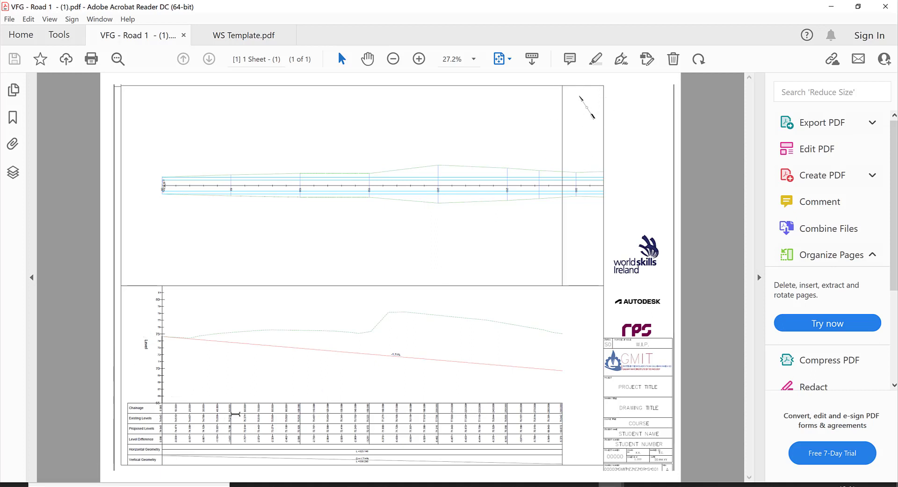
ctrl+scroll(235, 411, up, 2)
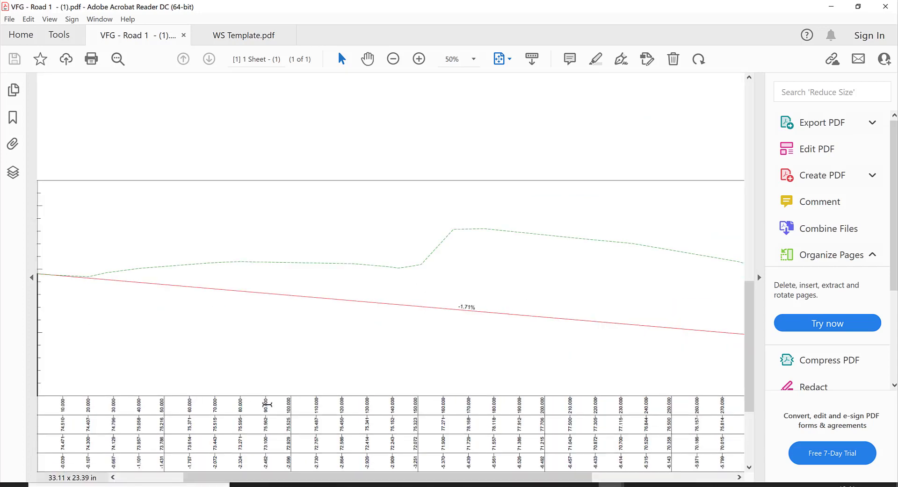
scroll(230, 416, down, 2)
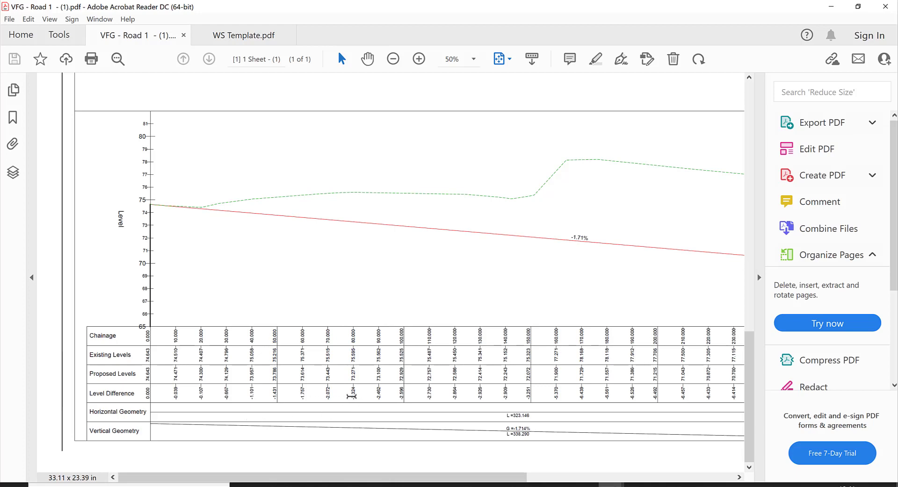
middle_drag(254, 414, 290, 416)
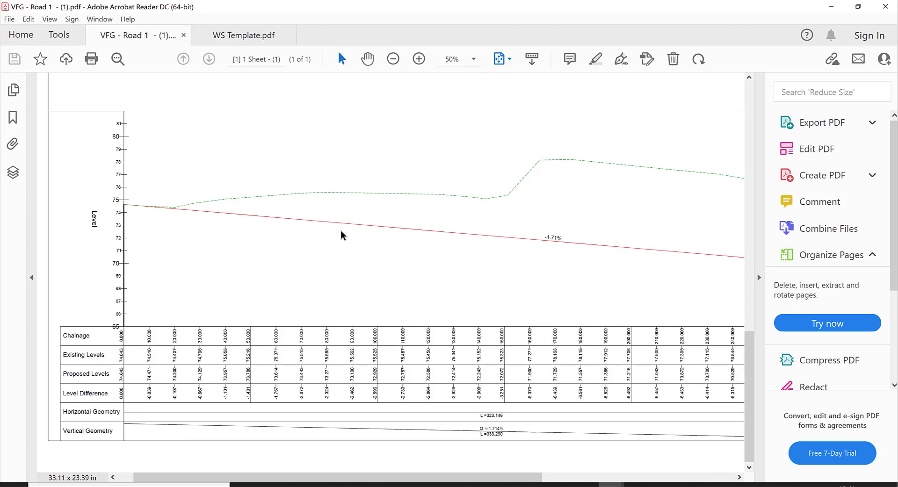
scroll(399, 239, right, 5)
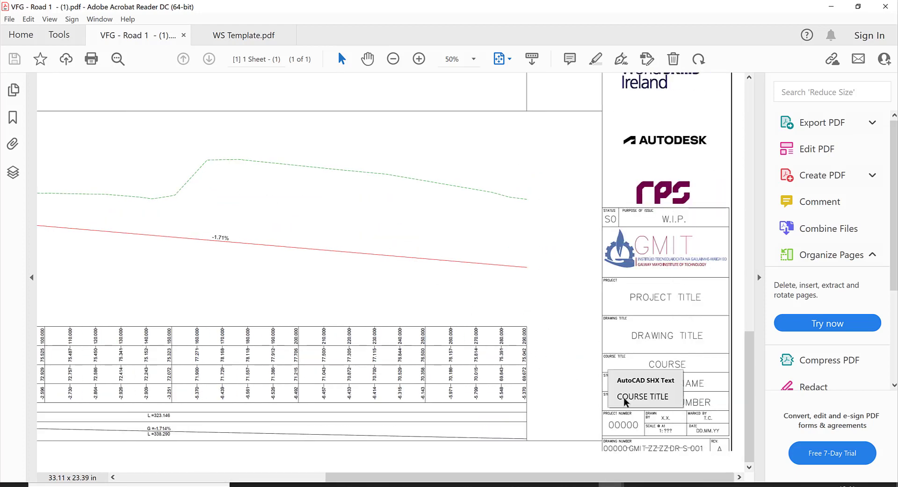
scroll(662, 221, up, 1)
scroll(661, 221, up, 1)
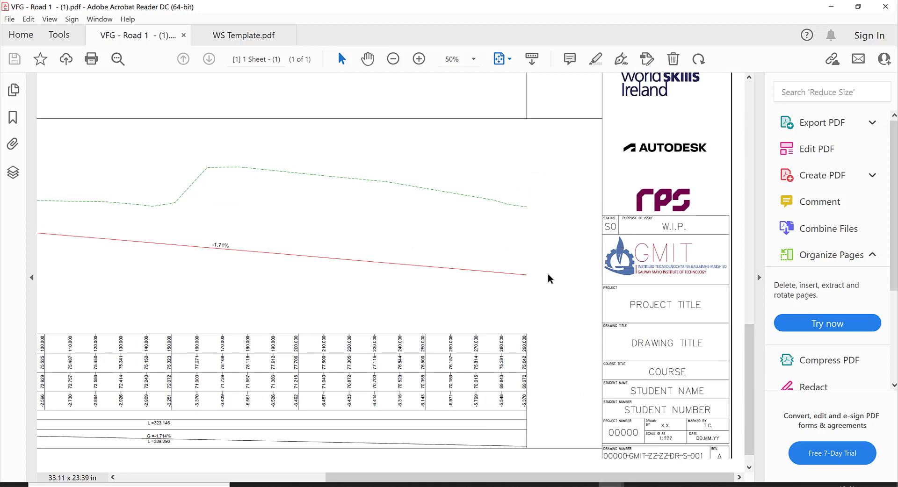